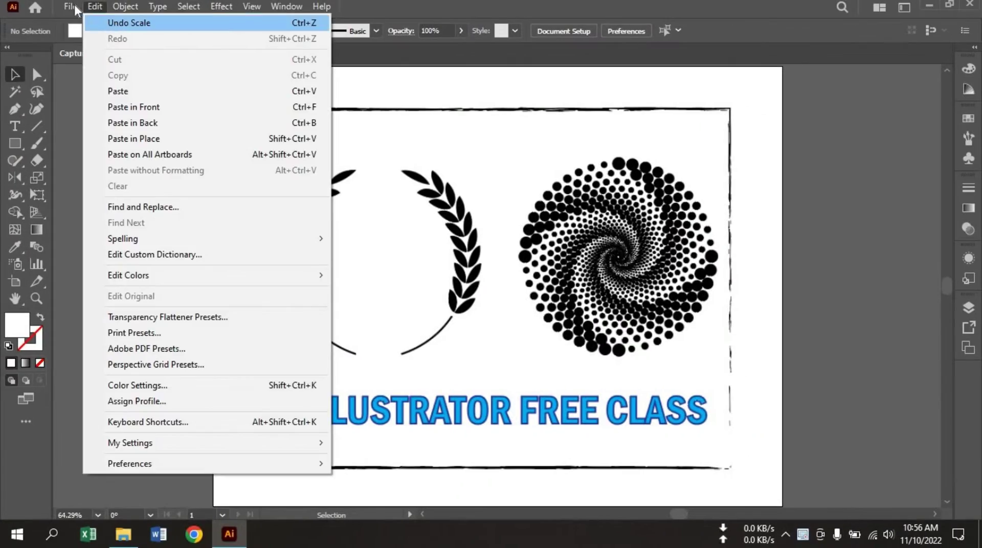
Create a new landscape Letter document, 11 x 8.5 in, in CMYK color mode.
mouse_move(71, 6)
click(94, 23)
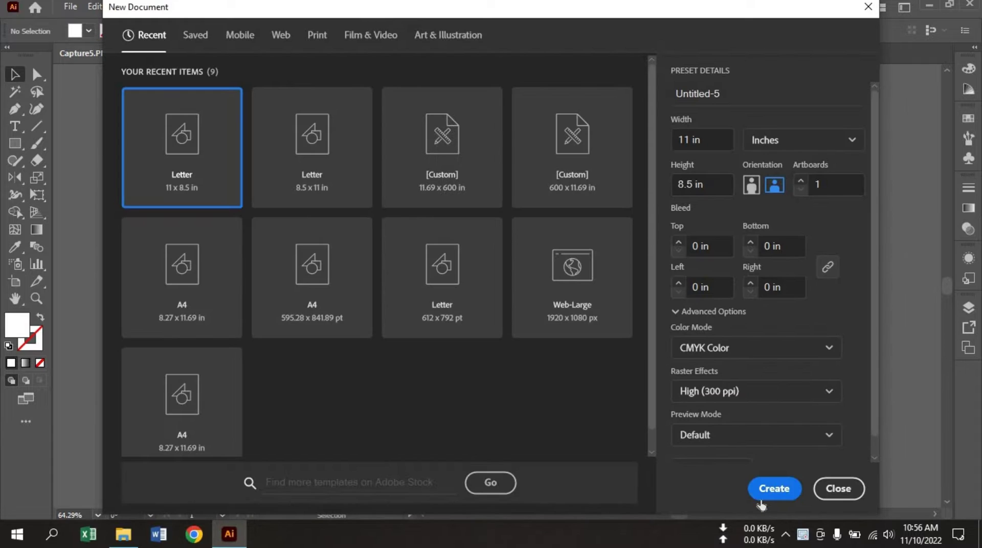
click(773, 488)
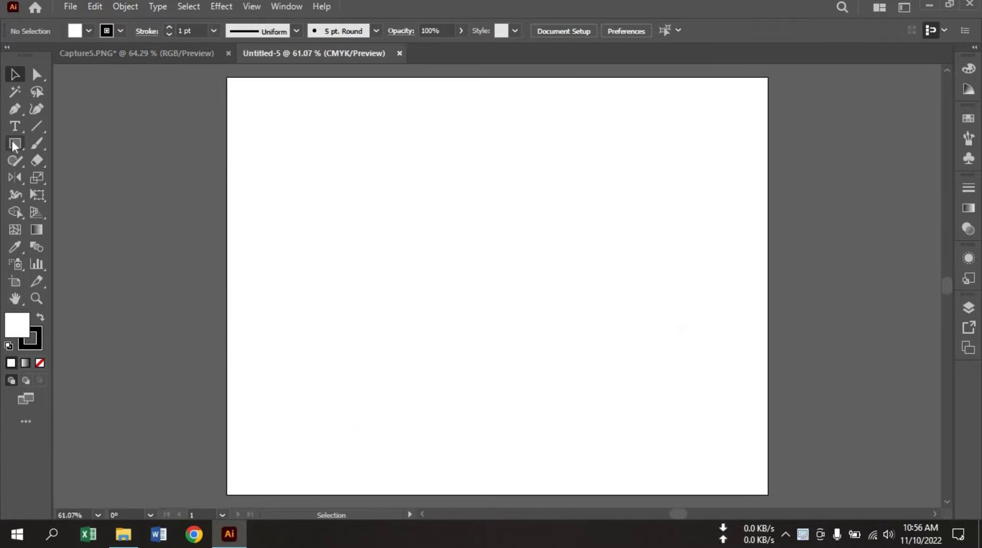
Draw a circle about 2.31 in in diameter near the middle of the artboard and fill it black.
drag(15, 143, 58, 160)
click(71, 177)
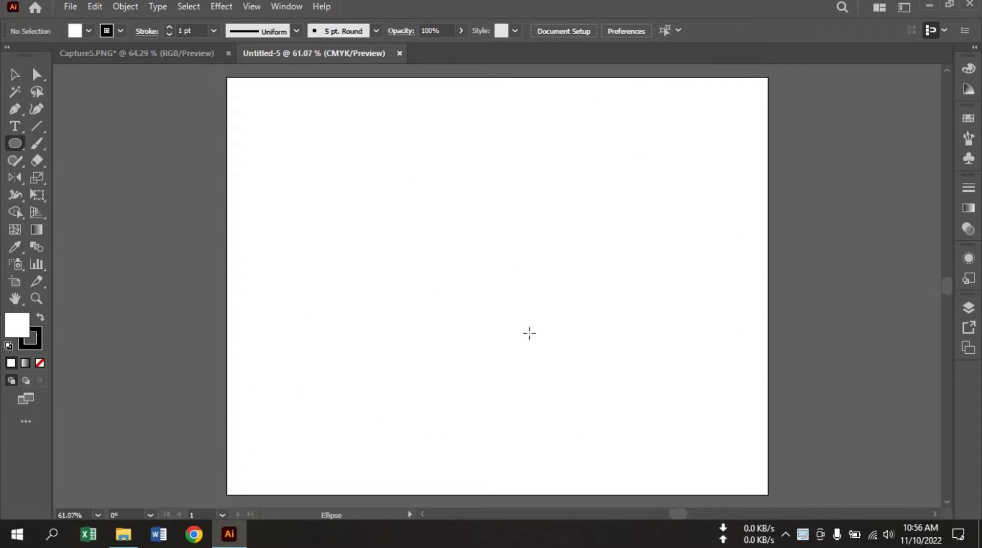
mouse_move(489, 240)
mouse_down()
mouse_move(528, 296)
mouse_move(505, 286)
mouse_move(523, 306)
mouse_up()
key(v)
click(87, 31)
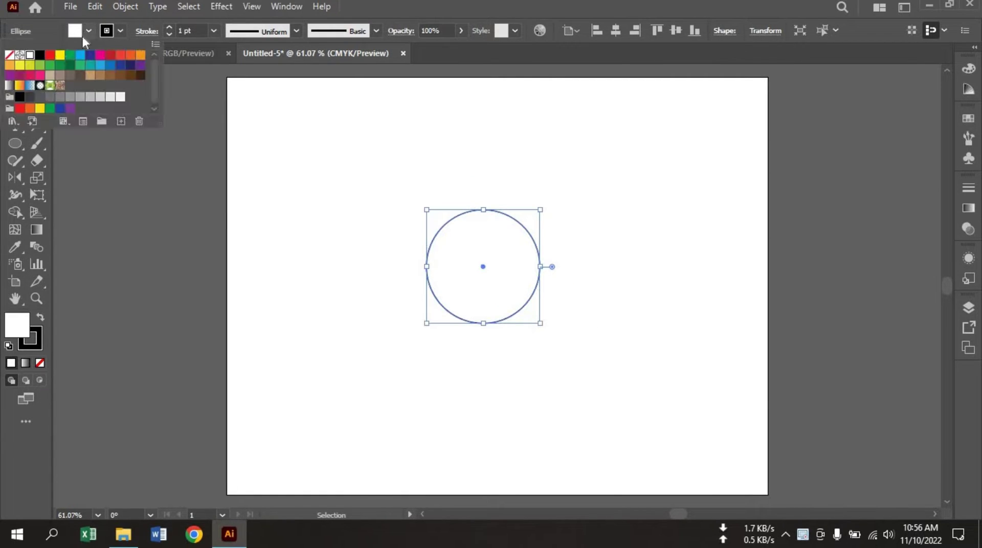
click(40, 55)
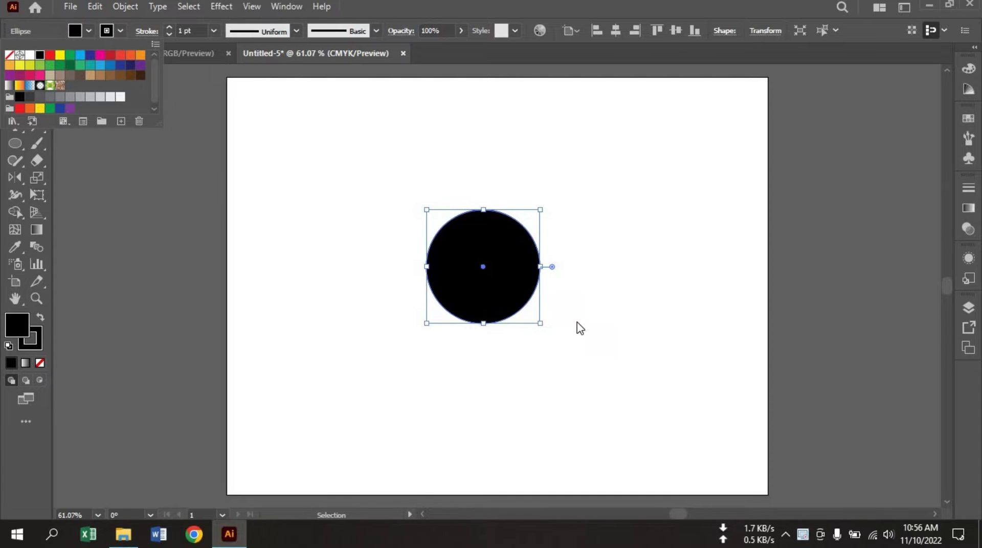
click(522, 318)
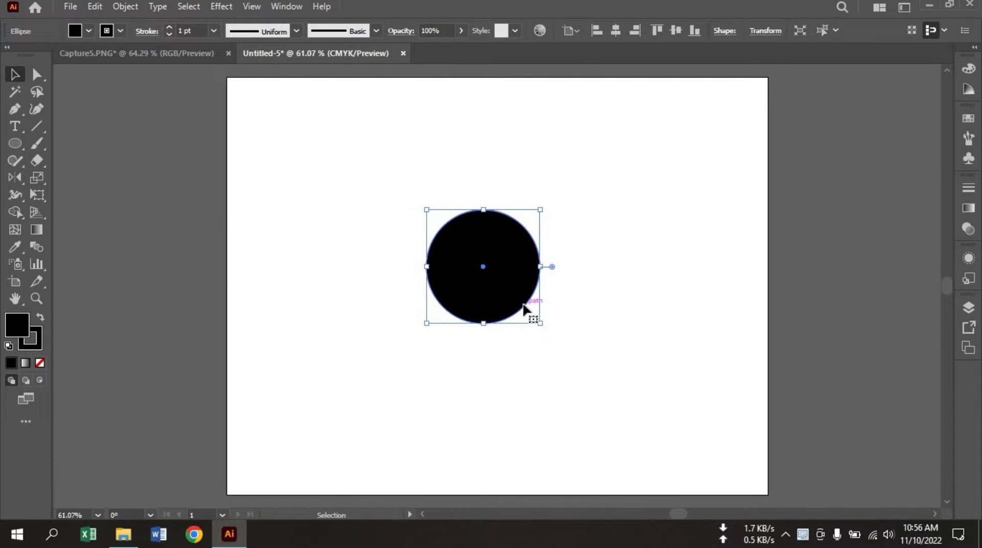
Duplicate the black circle horizontally to its right, leaving a narrow lens-shaped overlap, and select both circles.
drag(528, 308, 608, 309)
click(352, 196)
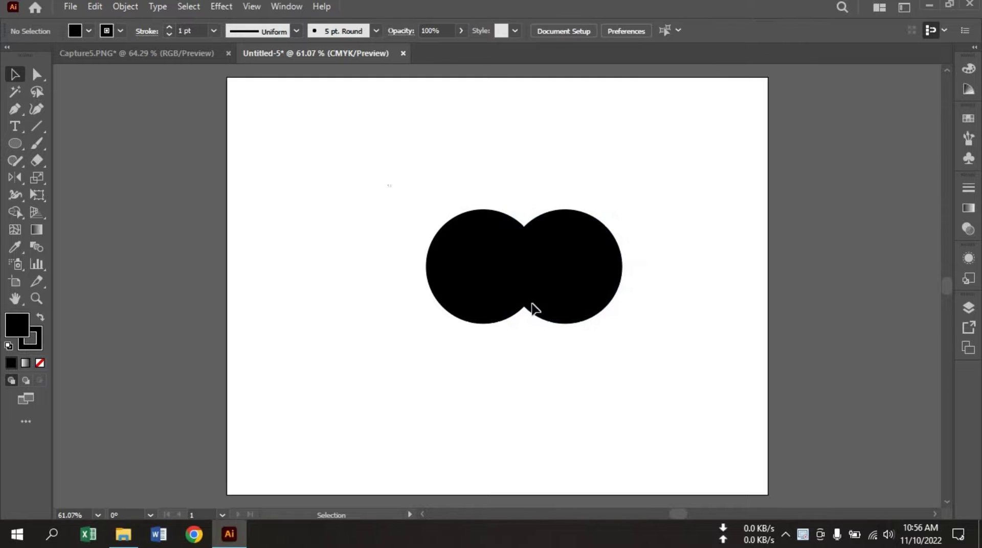
drag(390, 186, 622, 354)
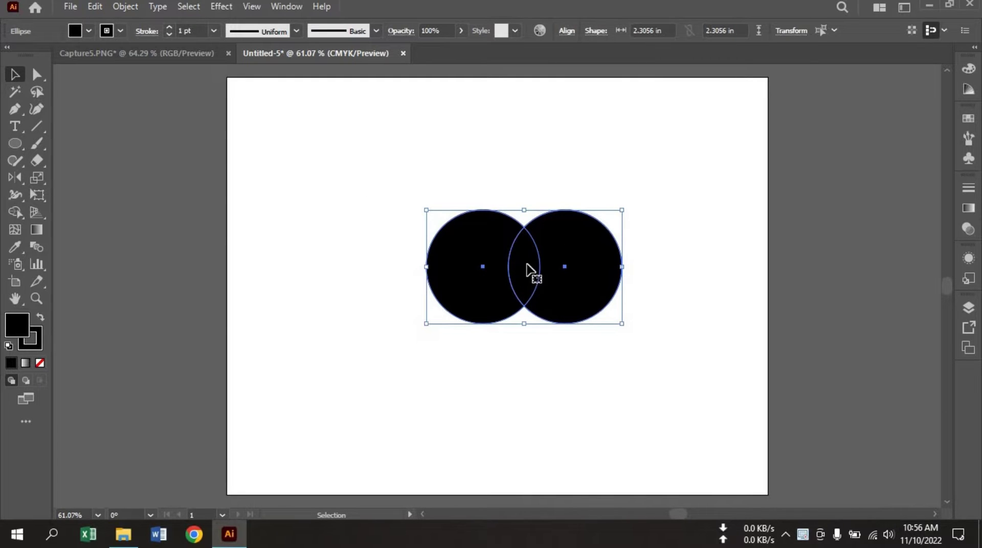
click(558, 363)
drag(583, 304, 606, 336)
click(467, 342)
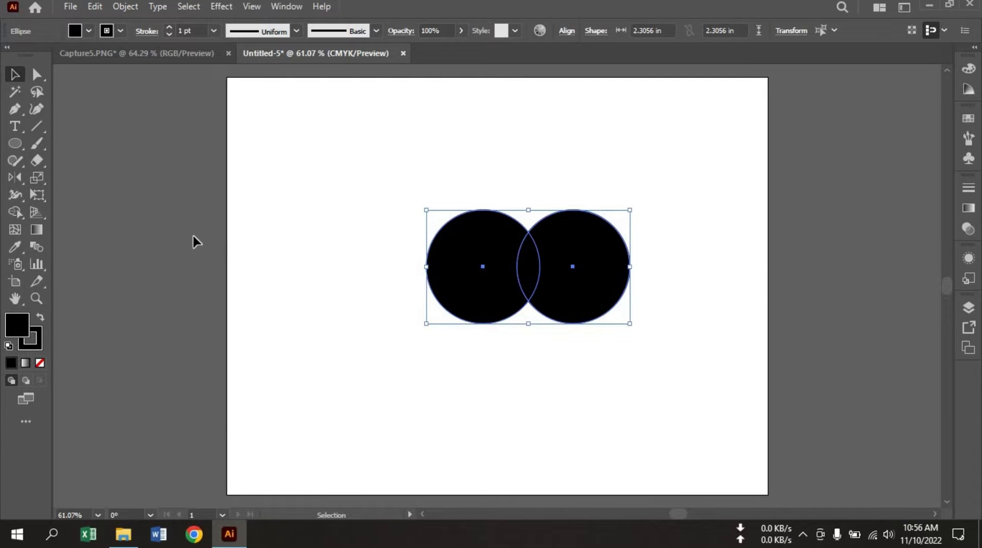
Remove the outer parts of both circles with the Shape Builder tool, keeping only the overlapping leaf shape.
click(21, 210)
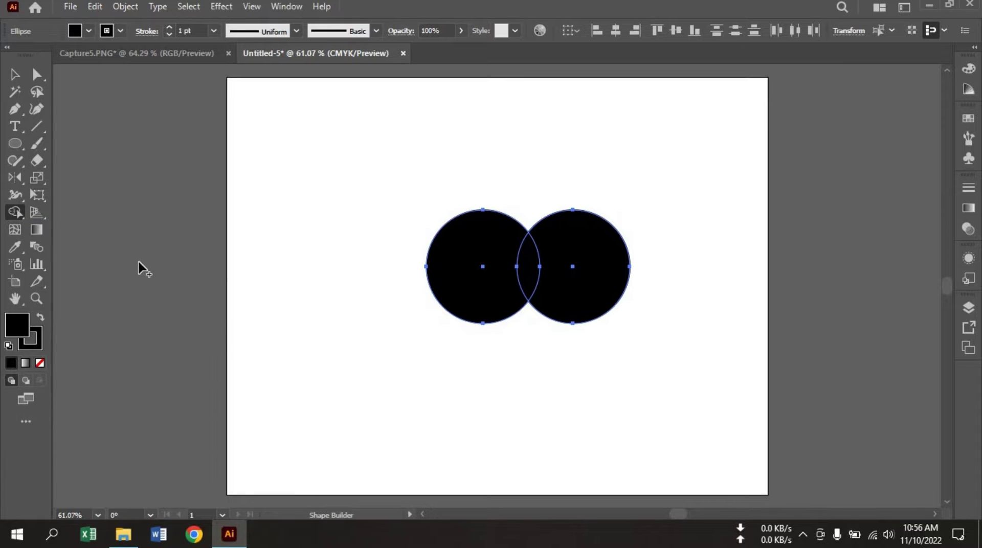
key(alt)
alt+click(470, 286)
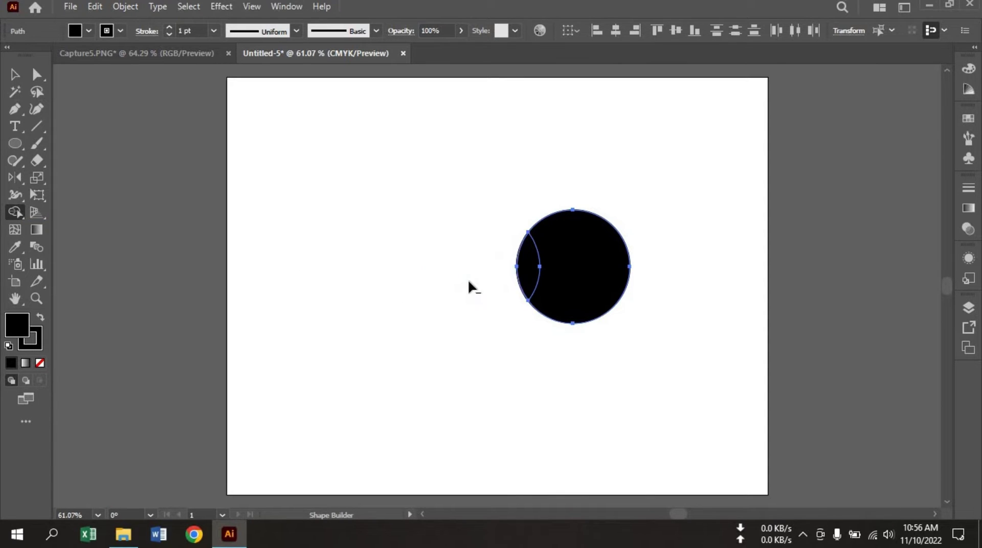
alt+click(603, 285)
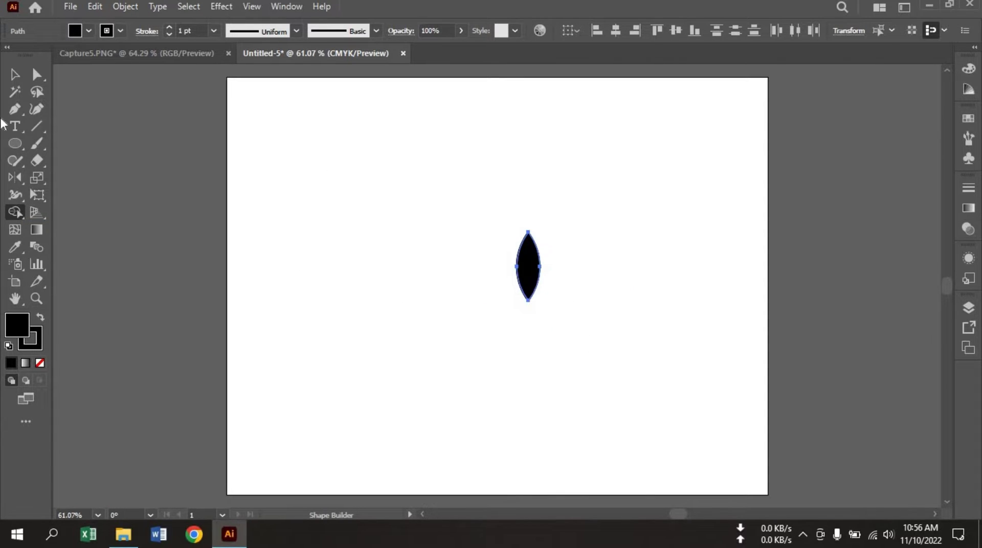
click(8, 78)
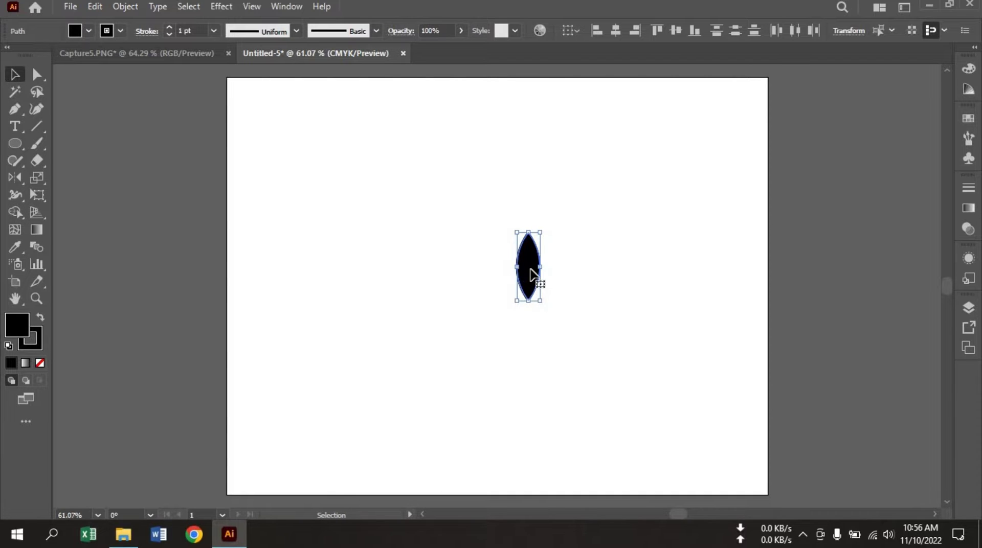
Move the leaf up and left on the artboard and rotate it counterclockwise by about 26°.
drag(528, 267, 433, 231)
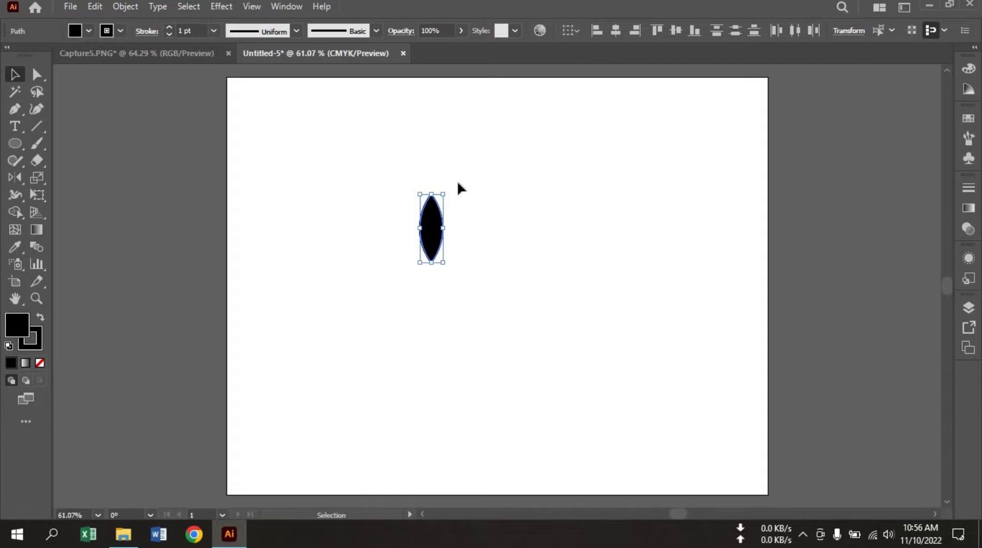
drag(449, 191, 429, 190)
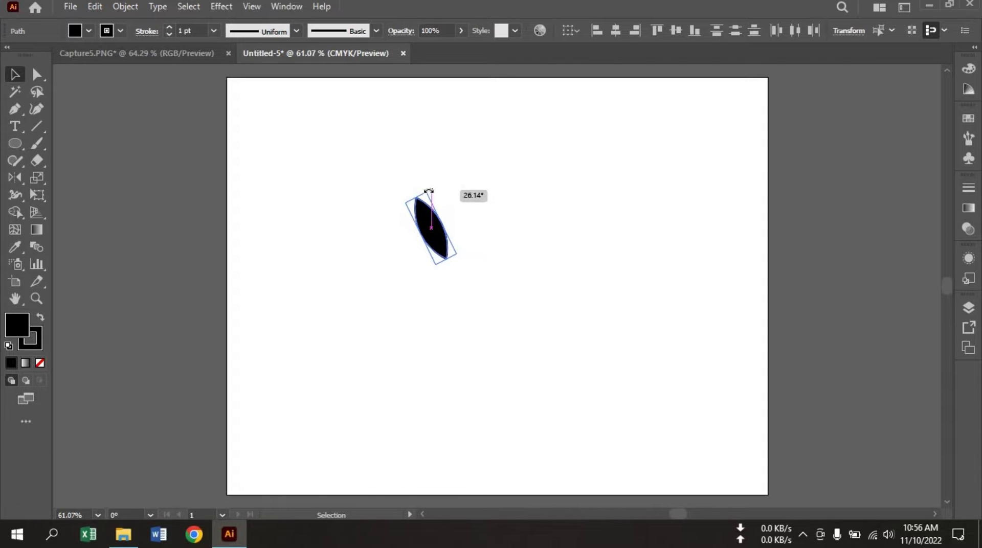
drag(429, 191, 429, 191)
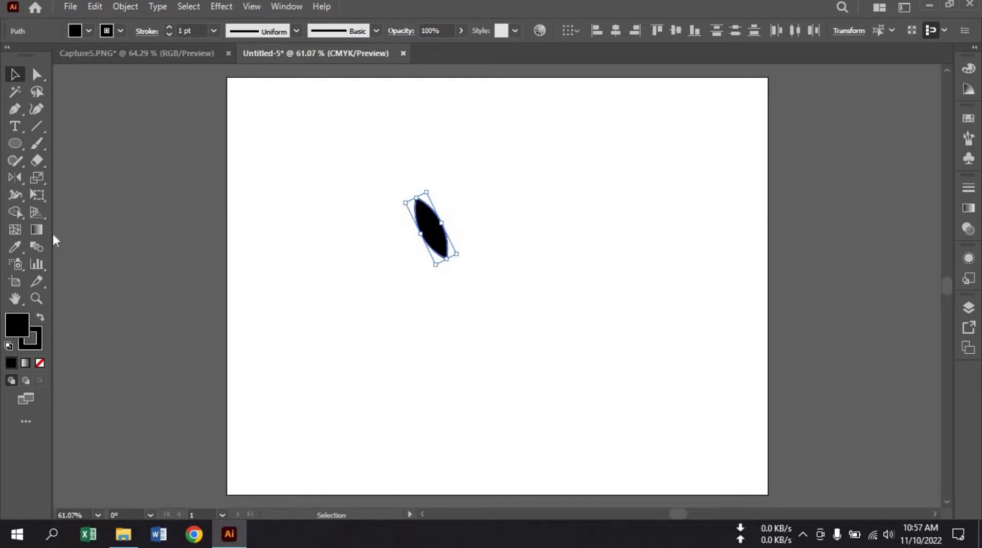
Reflect a copy of the leaf across a vertical axis through its lower tip.
click(16, 179)
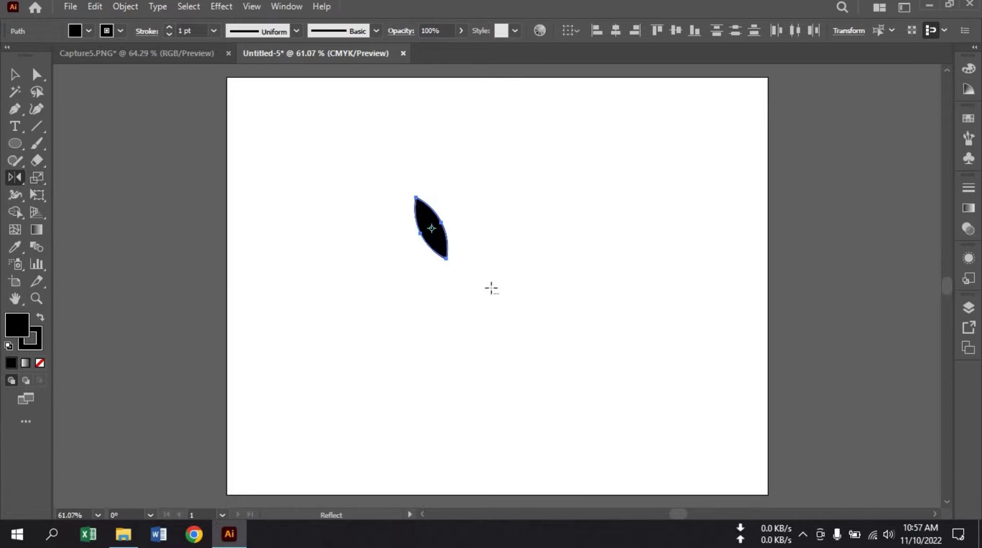
alt+click(446, 259)
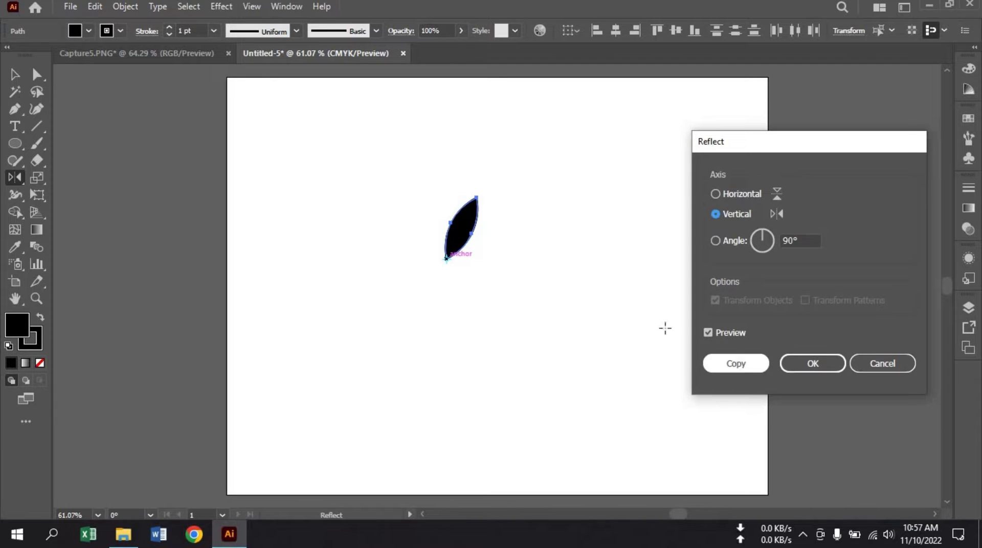
key(alt+Return)
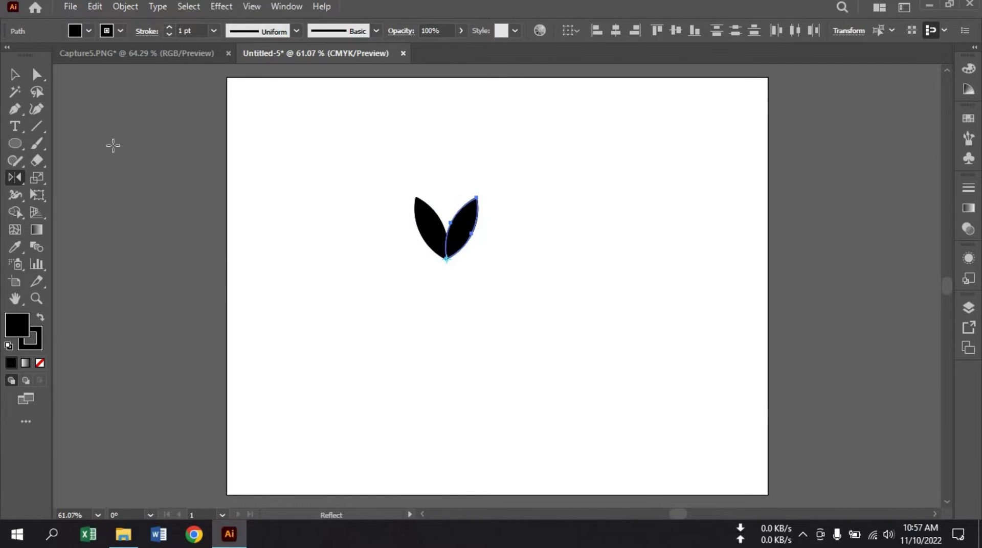
key(v)
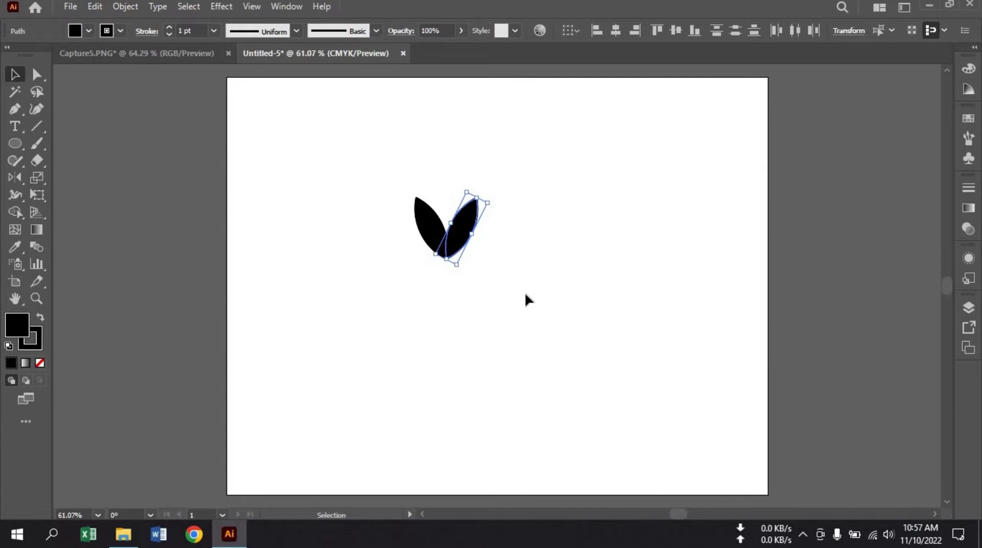
click(466, 270)
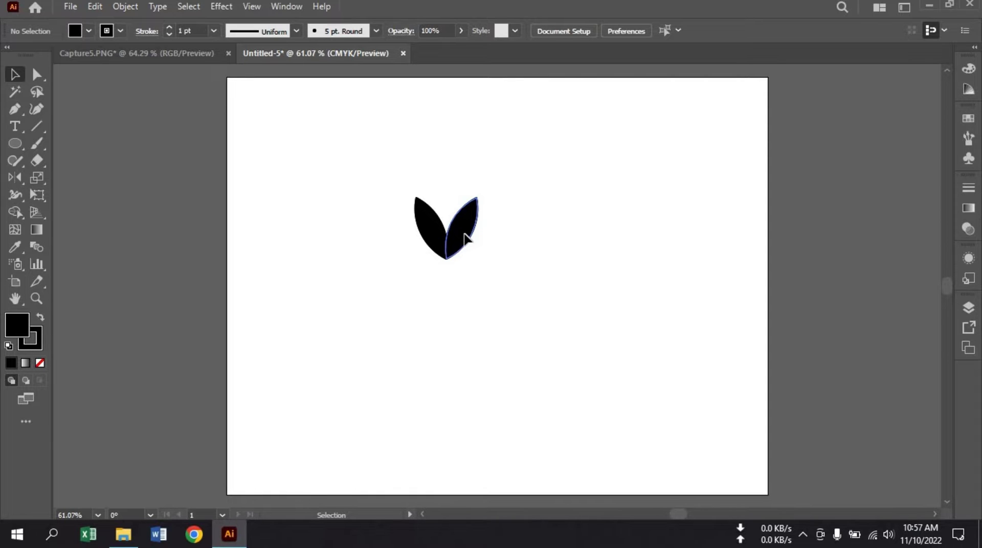
drag(465, 237, 475, 236)
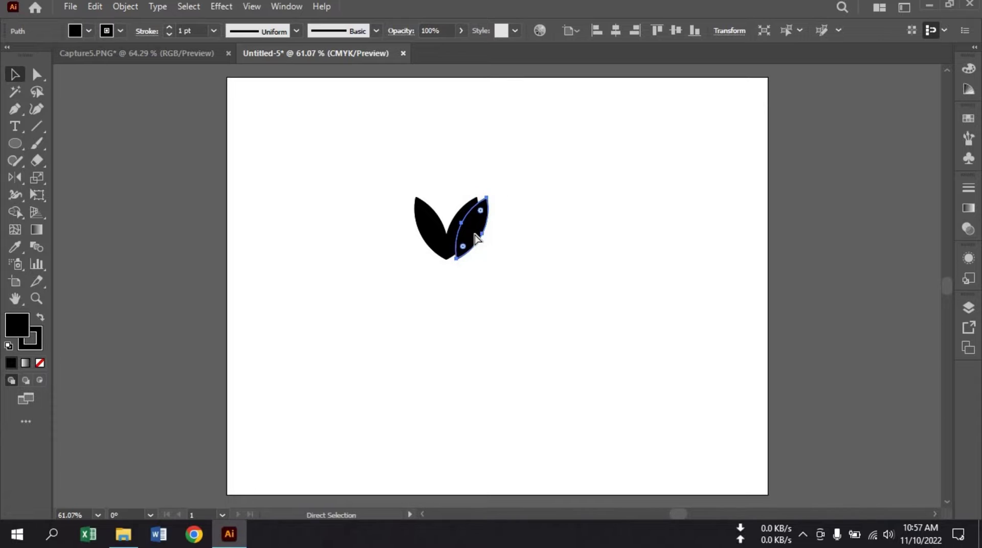
key(ctrl+z)
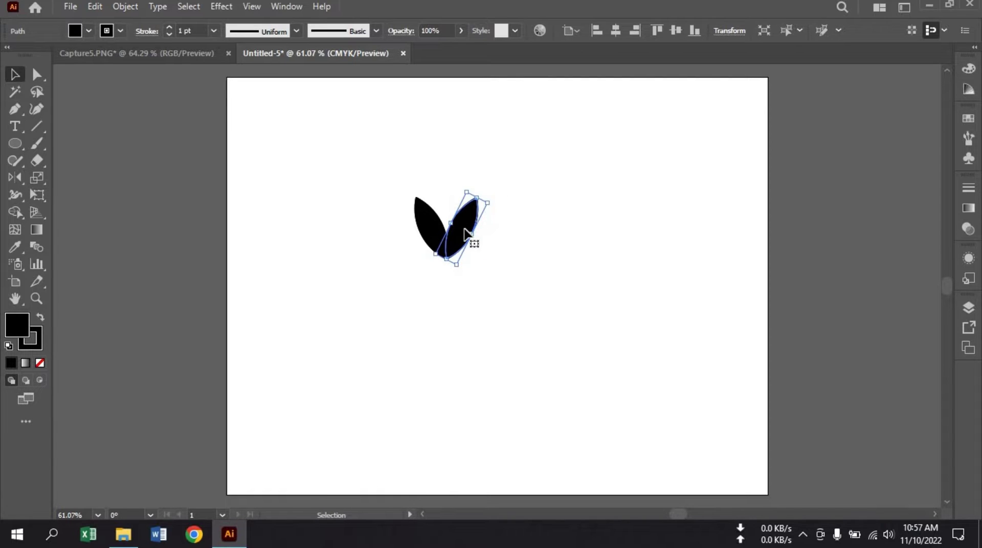
key(ctrl+z)
Move the mirrored leaf slightly right to leave a small gap, and group the two leaves.
drag(464, 230, 476, 230)
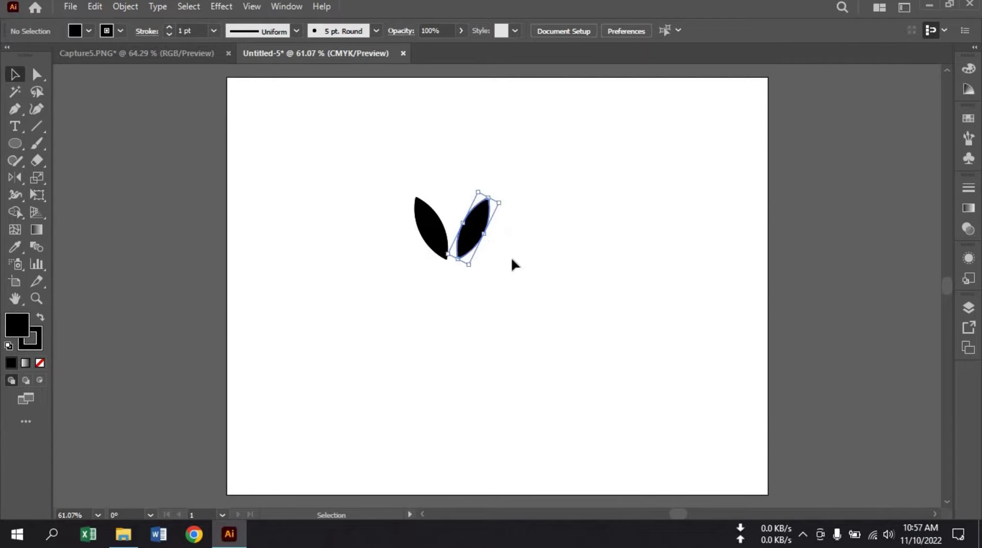
click(475, 335)
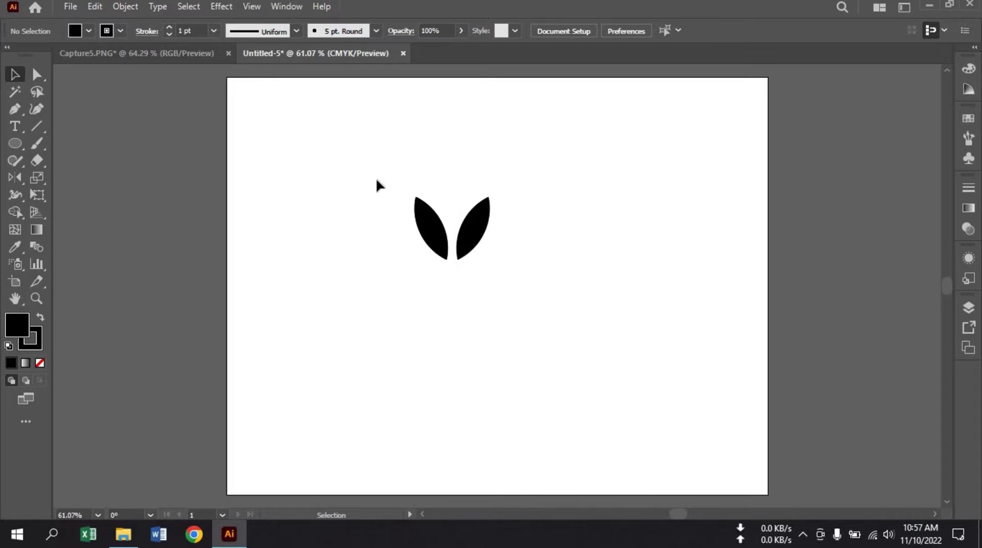
drag(377, 172, 506, 283)
right_click(471, 231)
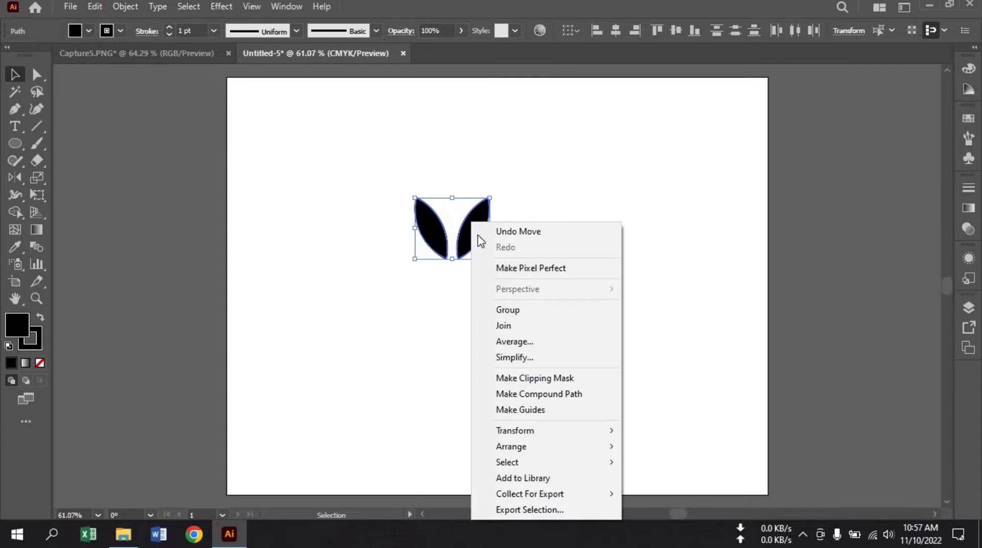
click(508, 311)
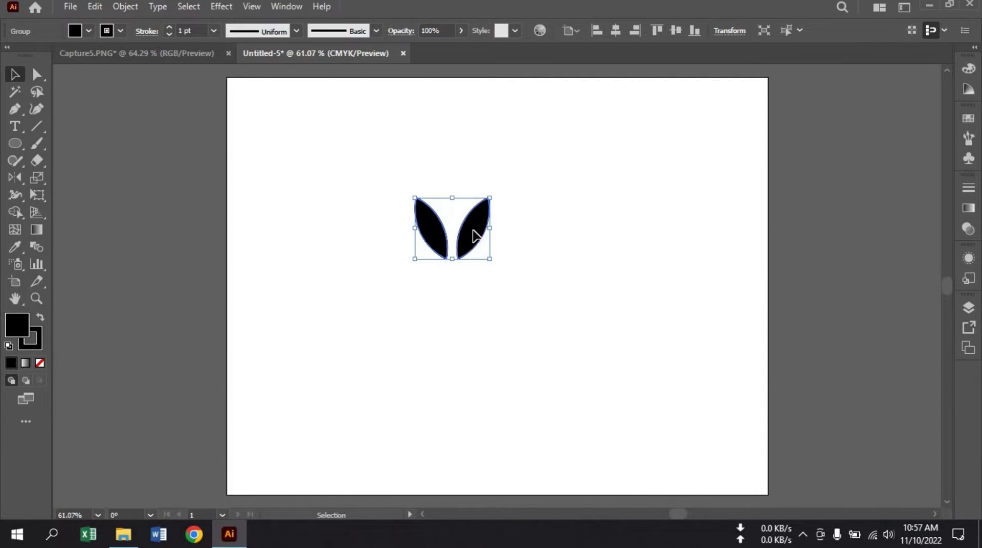
Move the leaf pair to the lower part of the artboard and place a duplicate directly above it.
drag(471, 253, 480, 452)
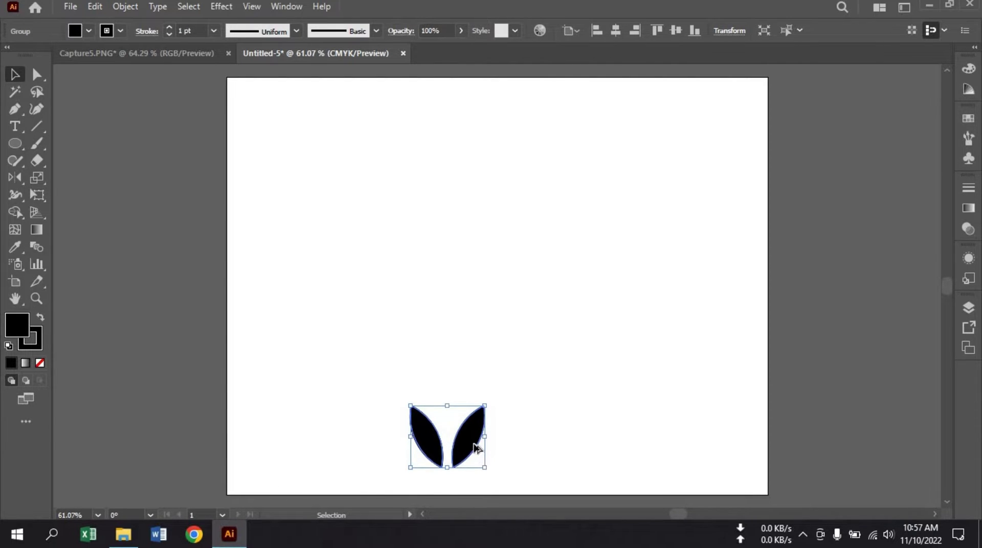
drag(470, 445, 472, 394)
key(shift)
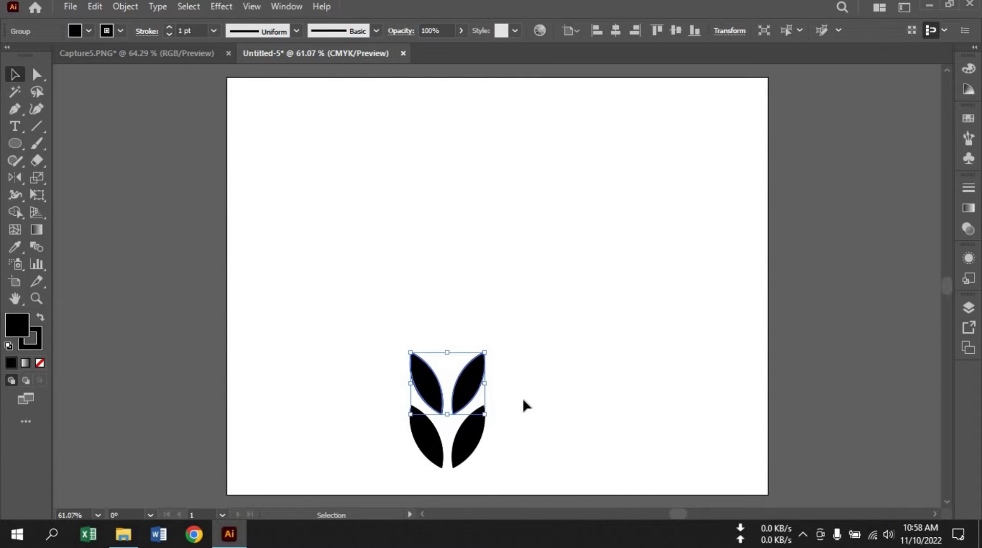
Repeat the upward duplication until the column contains eight evenly spaced leaf pairs.
key(a)
key(ctrl+d)
key(ctrl+d)
key(ctrl+d)
key(ctrl+d)
key(ctrl+d)
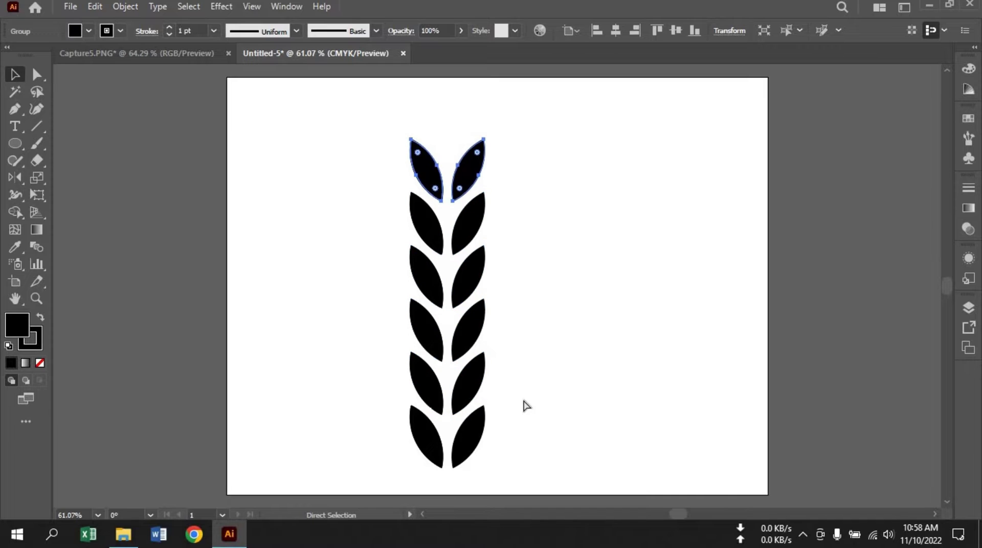
key(v)
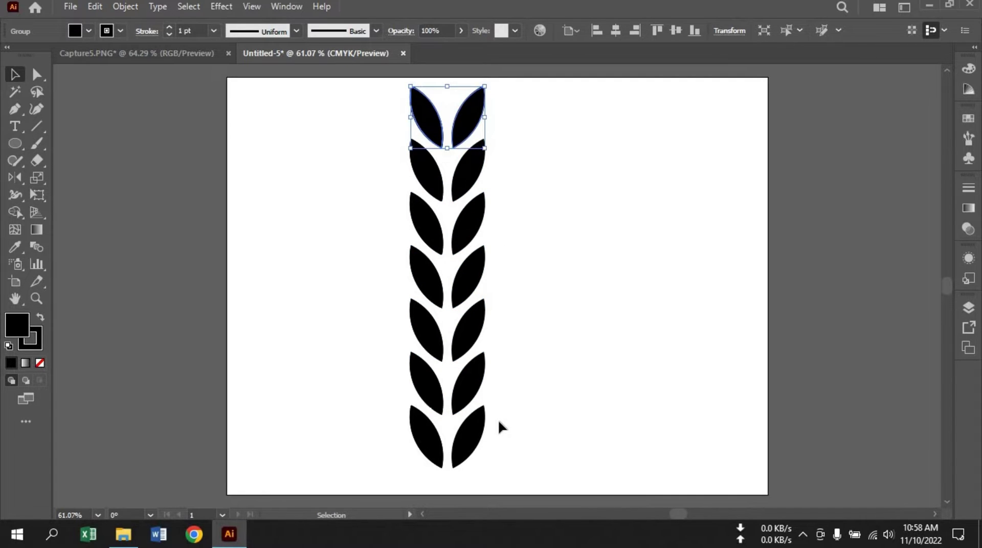
key(a)
key(ctrl+d)
key(v)
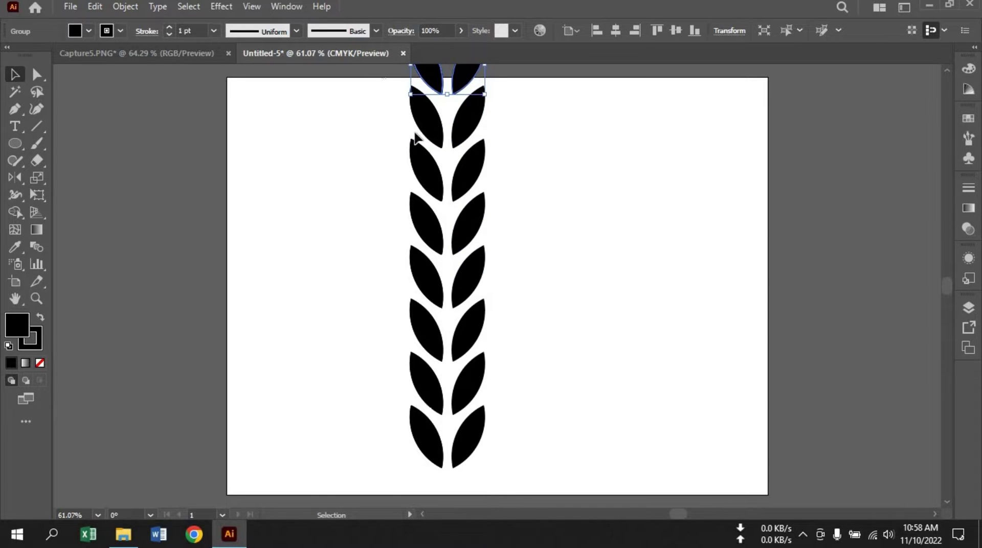
Scale the whole leaf column down proportionally and move it to the upper-left area of the artboard.
drag(383, 77, 461, 412)
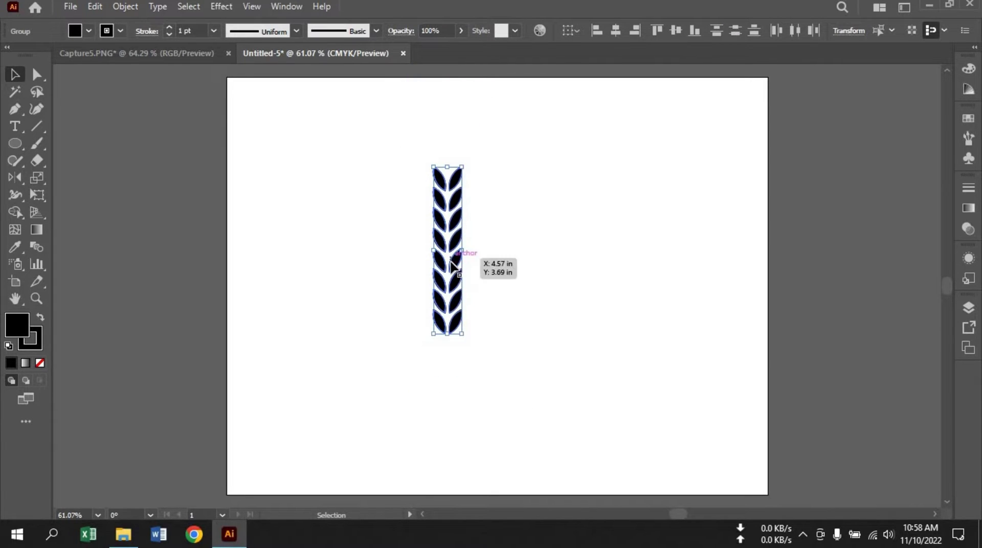
drag(434, 256, 350, 227)
click(418, 254)
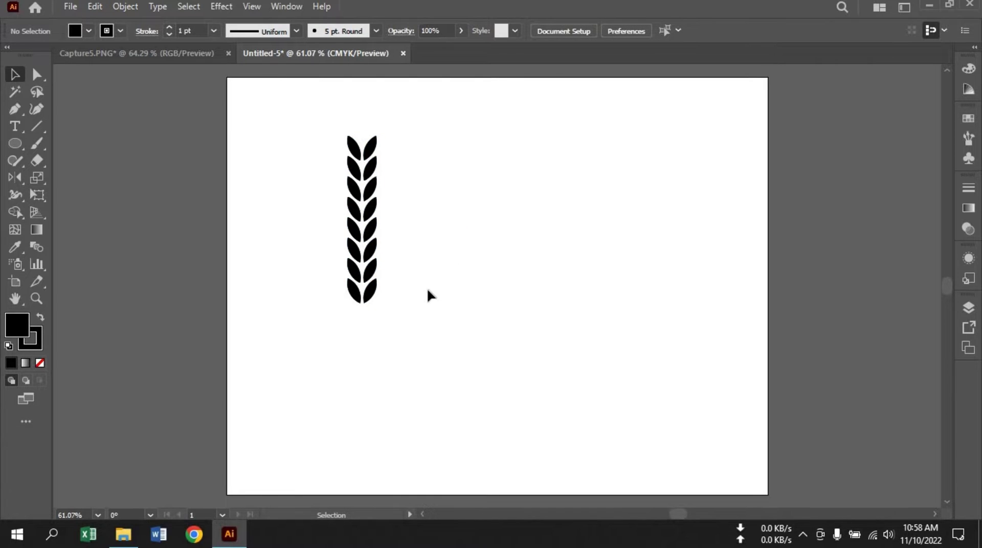
click(373, 152)
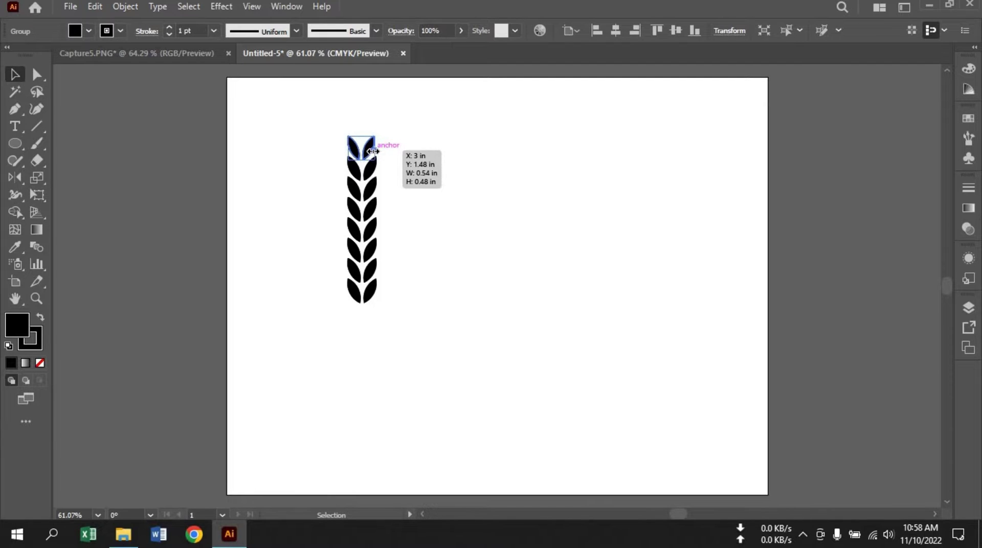
drag(373, 152, 399, 155)
key(a)
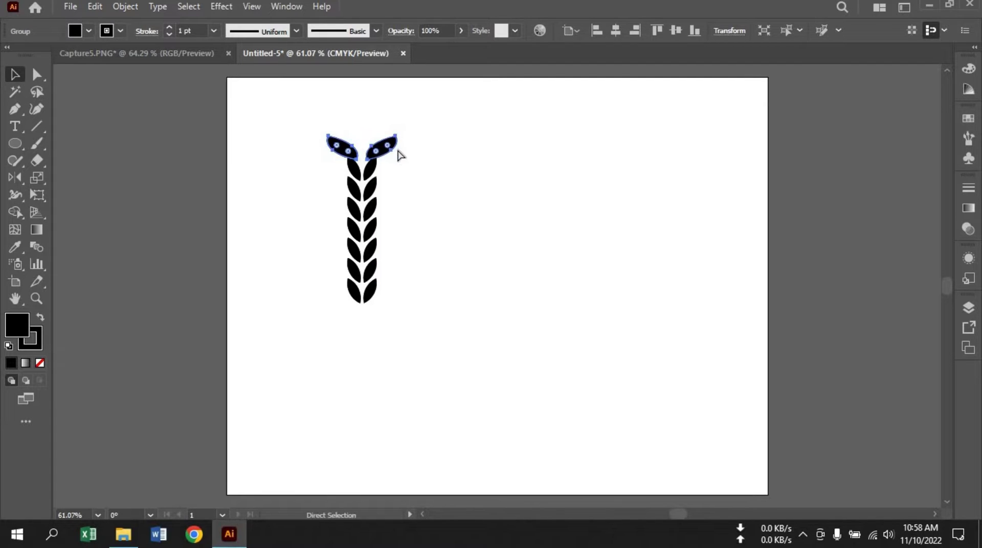
key(ctrl+z)
key(v)
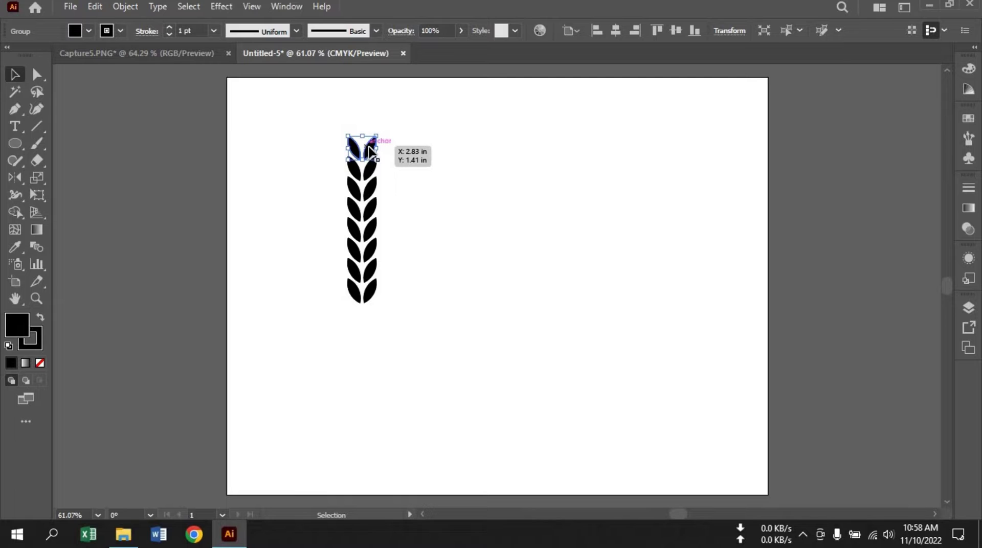
Place a duplicate of the column's topmost leaf pair beside the column and ungroup it into separate leaves.
drag(369, 151, 412, 150)
right_click(415, 150)
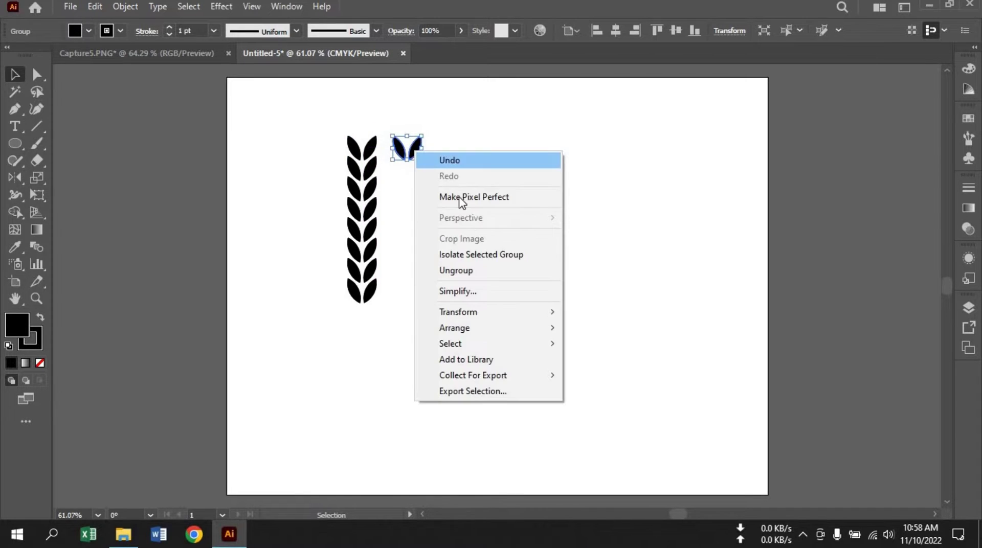
click(463, 271)
click(427, 146)
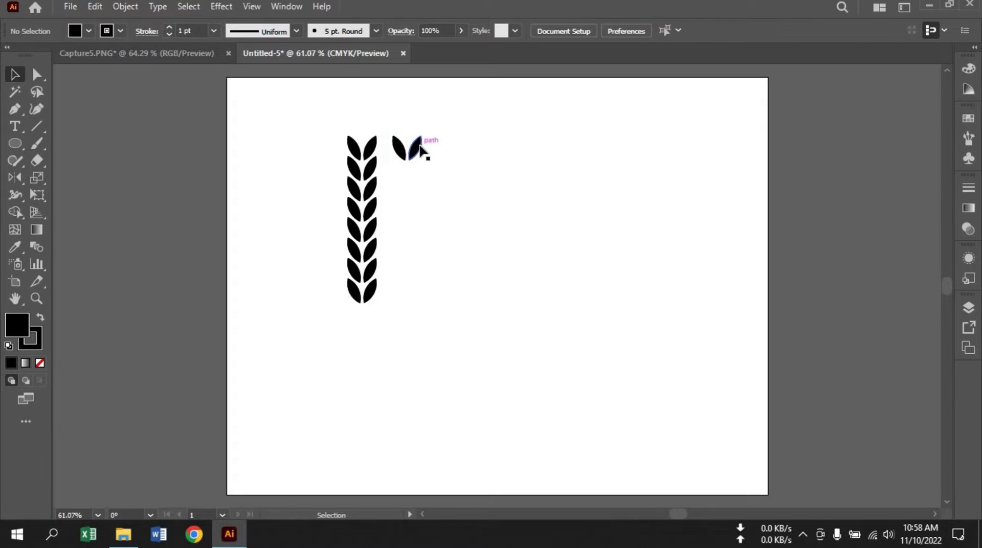
Place one loose leaf upright above the column as its tip and align it with the leaf pairs on their horizontal centers.
drag(416, 147, 361, 124)
drag(366, 246, 371, 315)
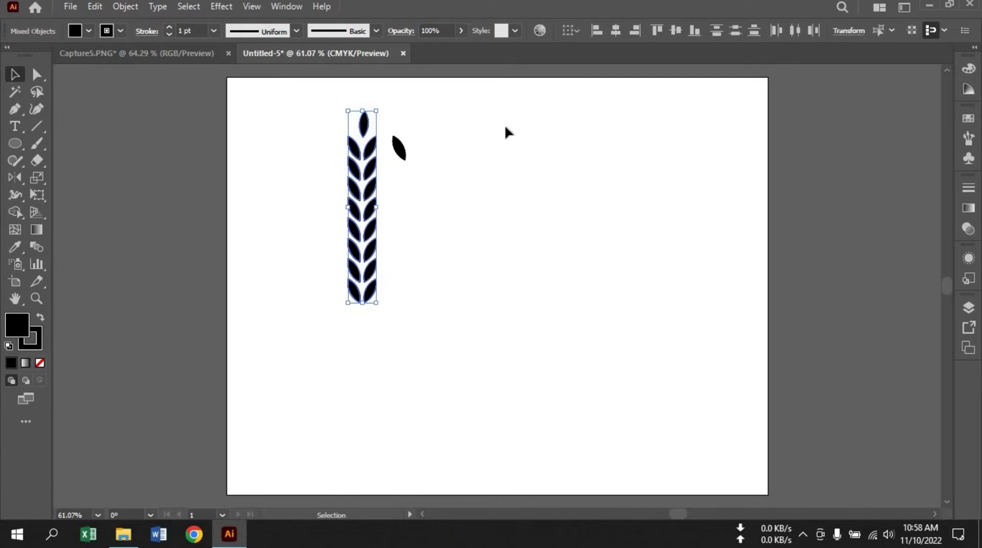
click(615, 30)
click(487, 204)
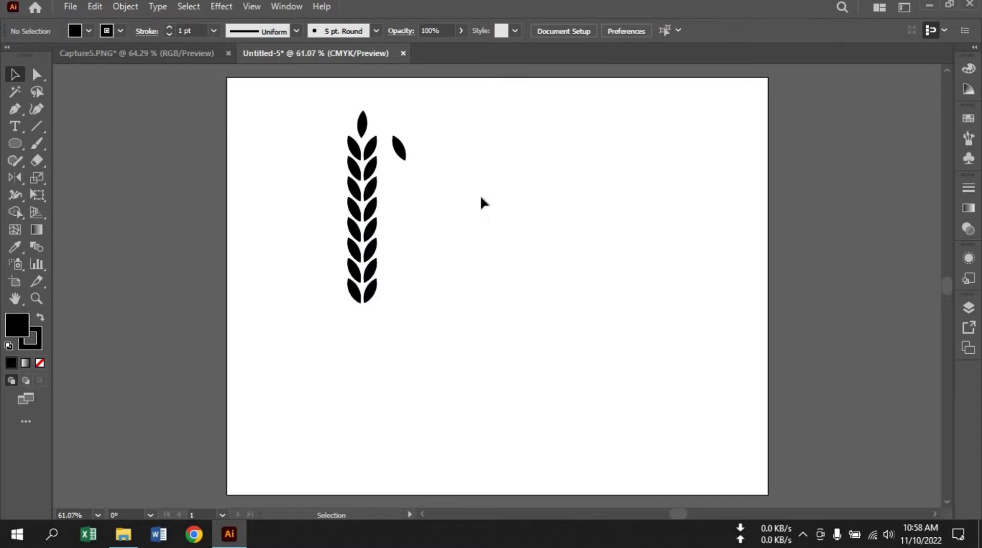
Delete the leftover single leaf beside the column.
click(401, 154)
click(489, 169)
drag(396, 145, 403, 148)
key(Delete)
Draw a thin vertical black rectangle just below the lowest leaf pair as the branch's stem.
click(10, 138)
click(40, 142)
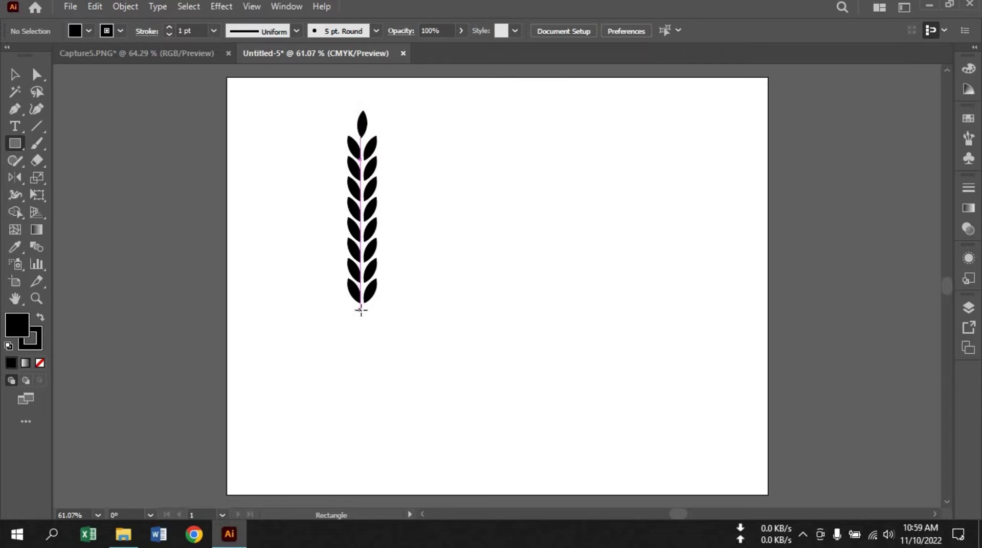
drag(361, 310, 361, 352)
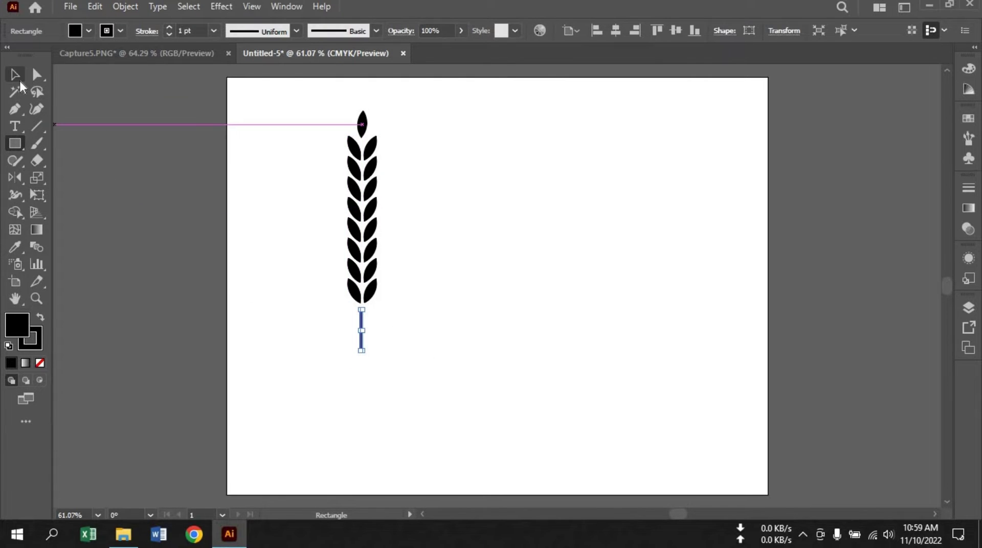
click(15, 75)
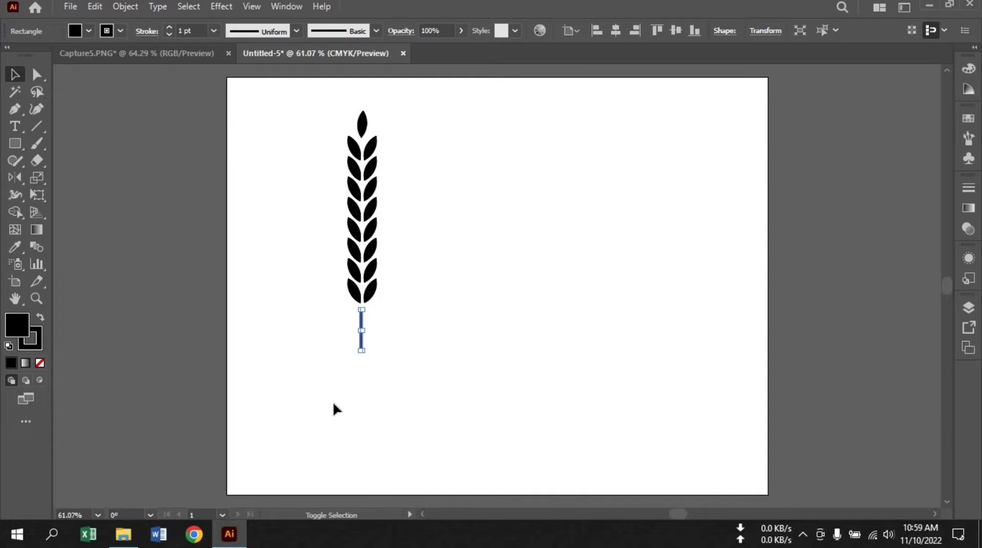
Nudge the stem up and slightly right so it sits close beneath the gap between the lowest leaves.
scroll(343, 401, up, 4)
scroll(416, 387, up, 3)
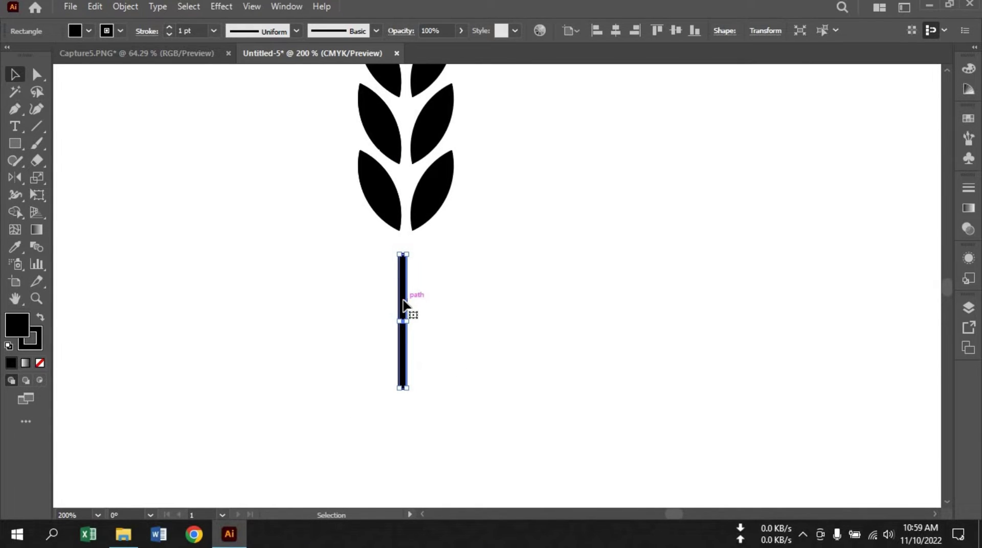
key(Up)
key(Up)
key(Up)
key(Up)
key(Up)
key(Up)
key(Up)
key(Right)
key(Right)
key(Right)
key(Right)
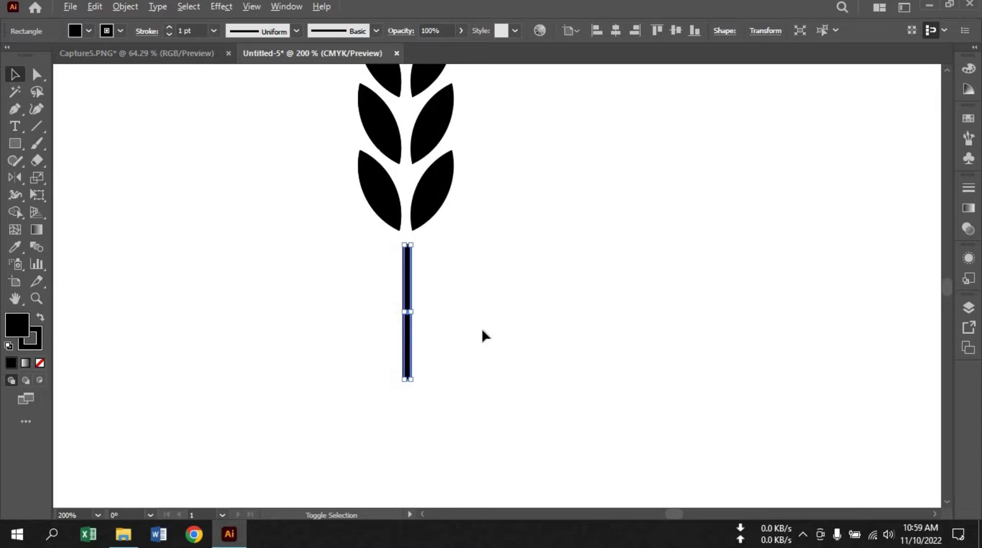
scroll(482, 330, down, 1)
scroll(482, 330, up, 3)
scroll(482, 330, down, 5)
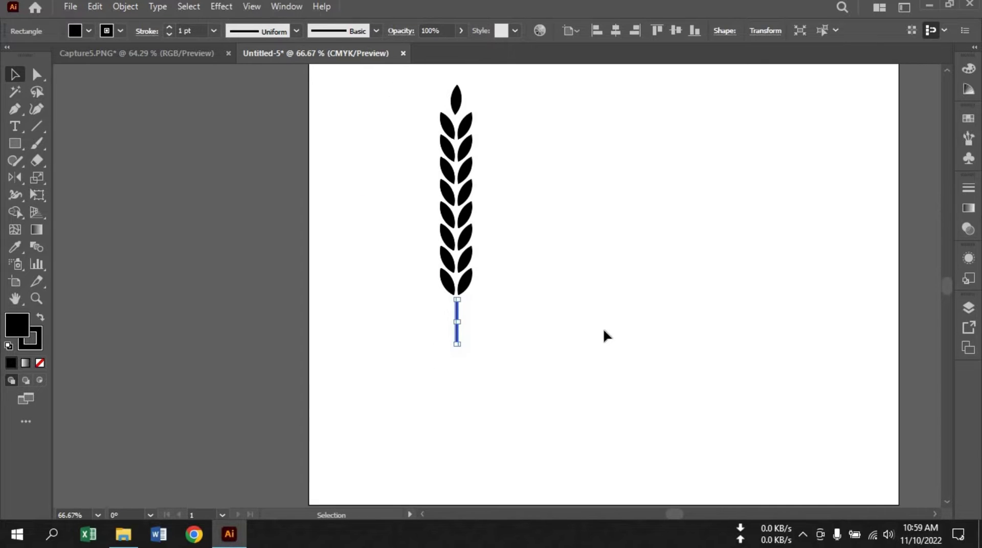
Align the tip leaf, all leaf pairs and the stem on their horizontal centers.
key(space)
drag(549, 335, 481, 377)
drag(338, 106, 453, 417)
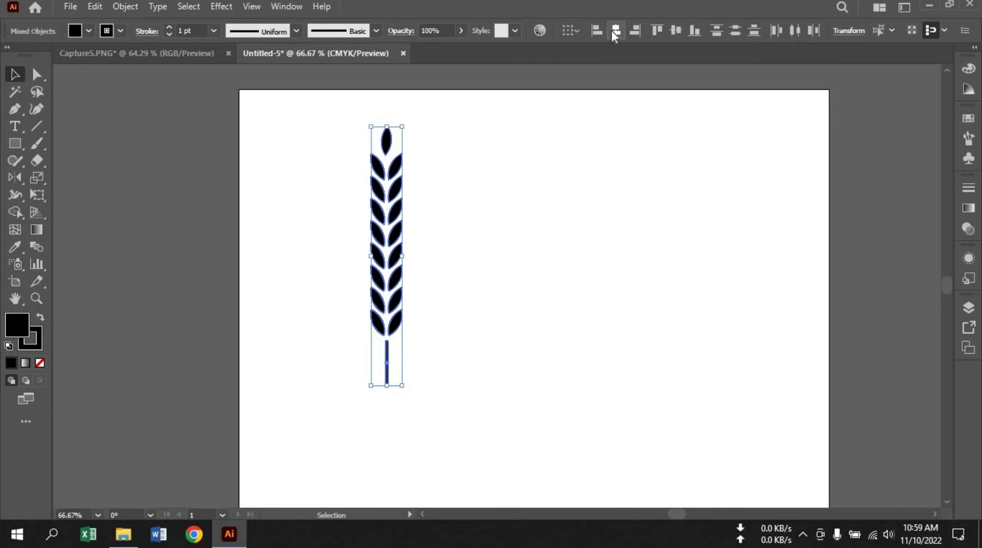
click(615, 30)
click(506, 280)
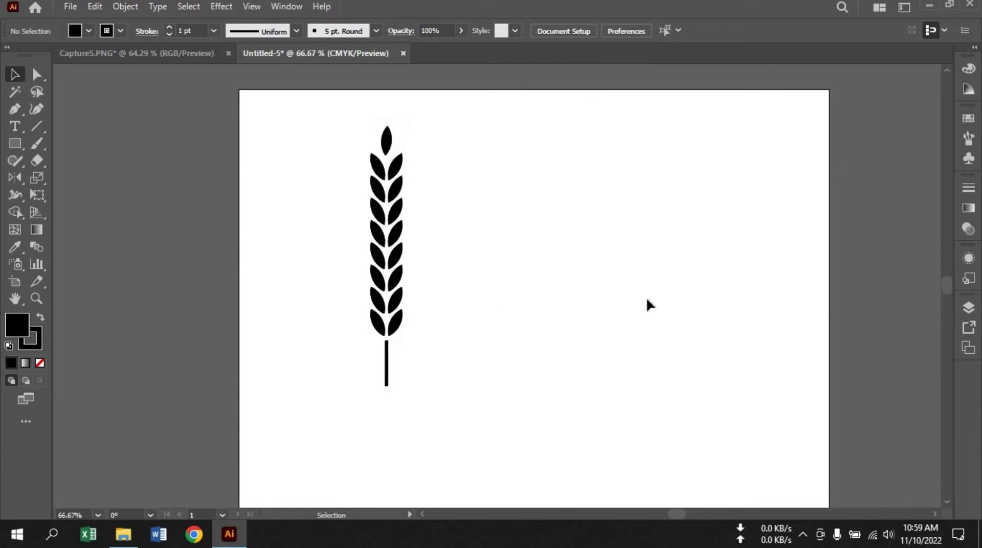
Place a duplicate of the complete branch at the same height on the right half of the artboard.
drag(322, 100, 443, 435)
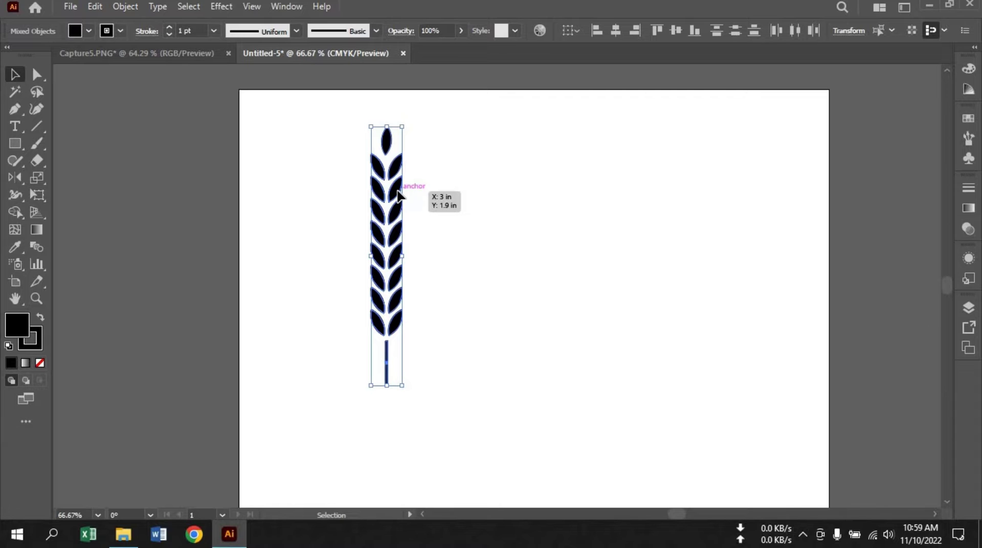
drag(398, 195, 618, 195)
click(644, 280)
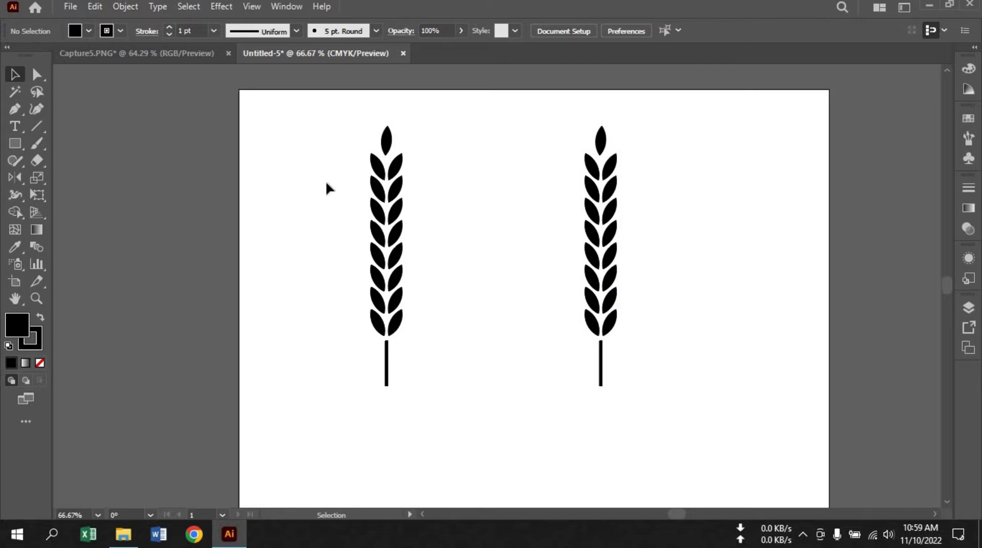
Group the left branch and apply a vertical Arc warp effect to it with an 80% bend.
drag(330, 134, 422, 399)
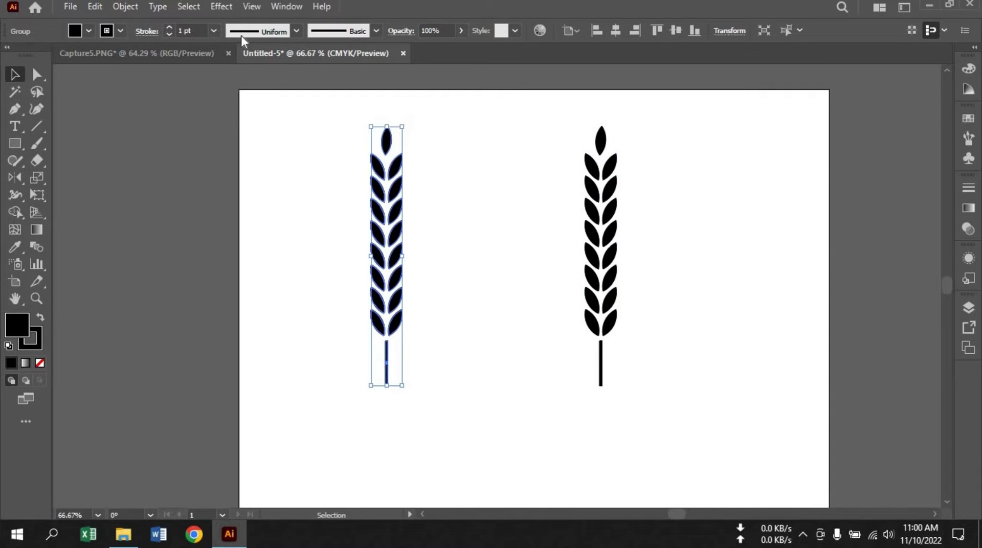
click(223, 7)
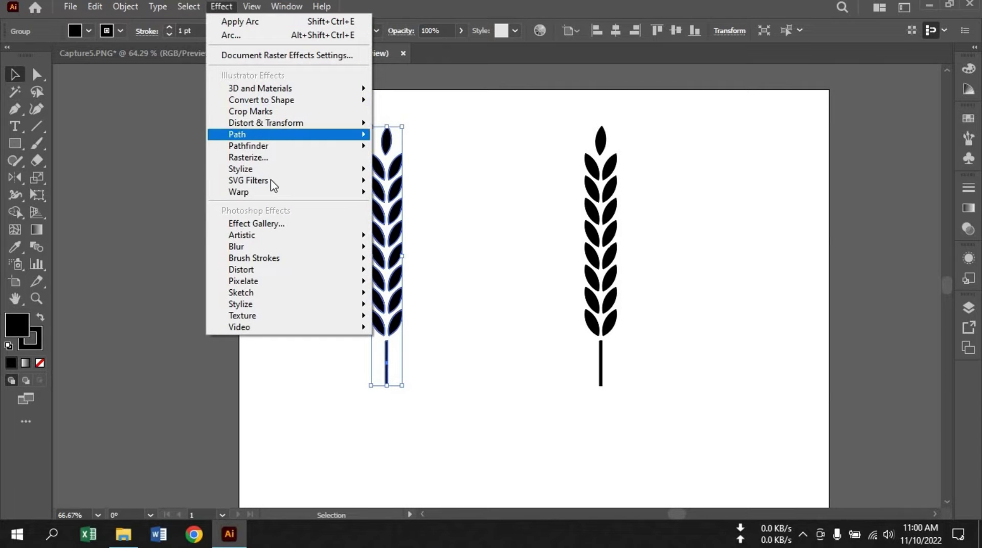
mouse_move(300, 194)
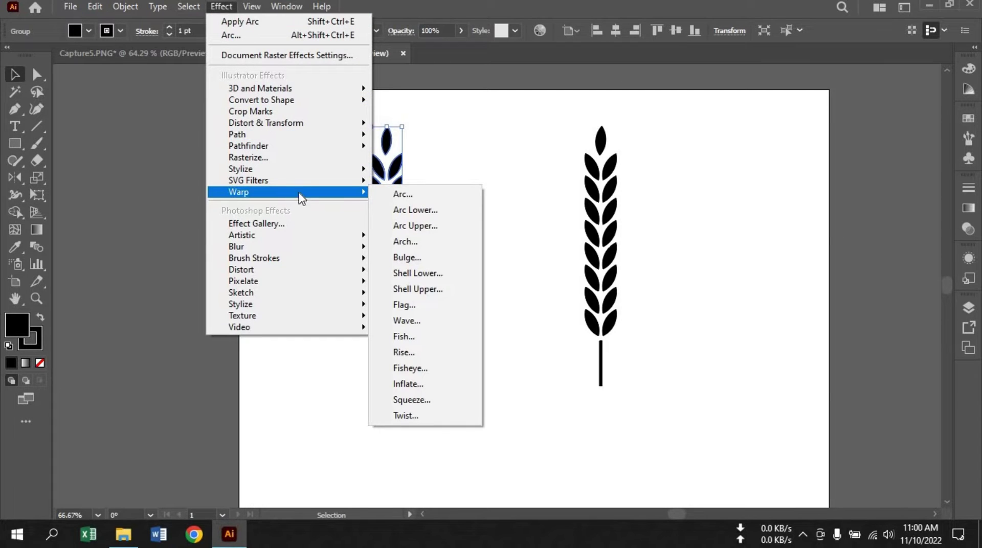
click(395, 193)
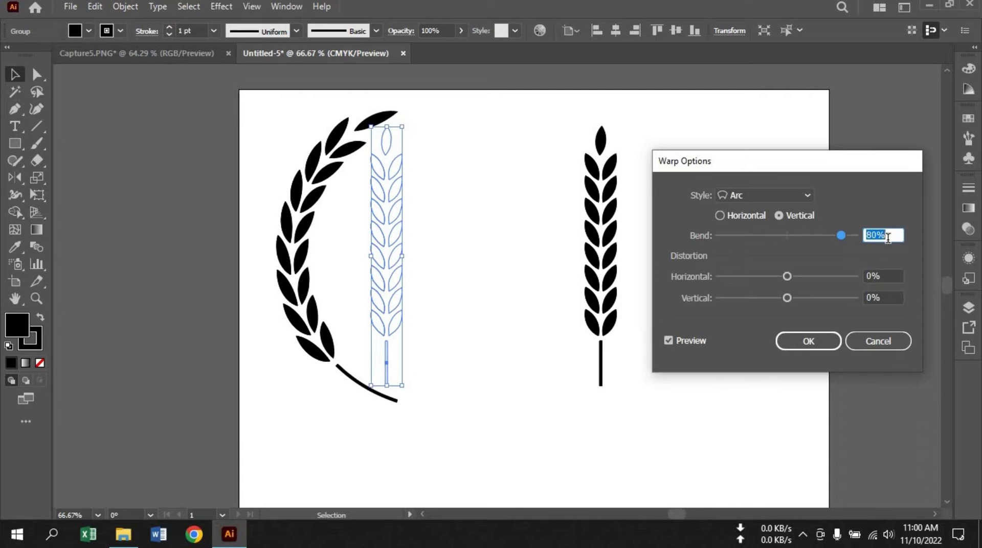
click(887, 237)
click(778, 217)
click(718, 216)
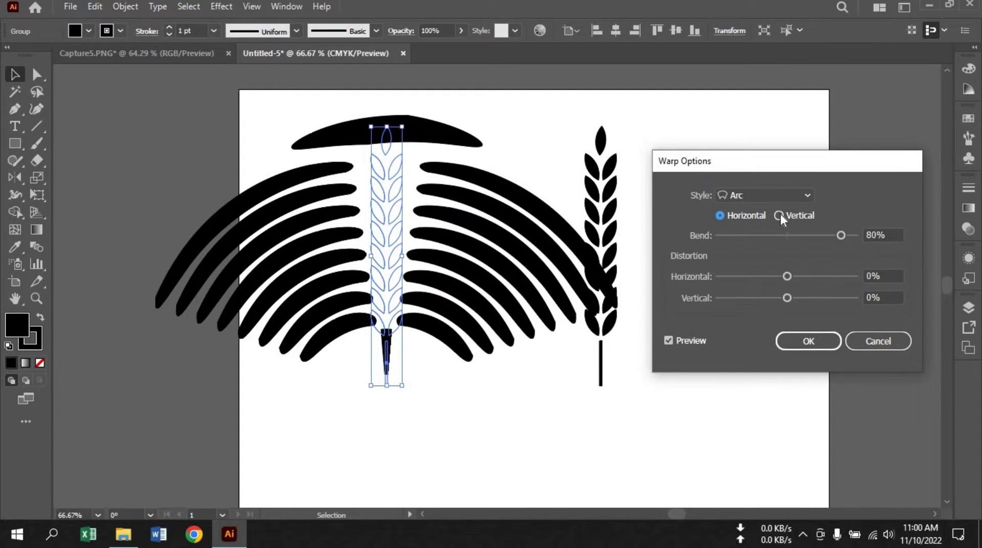
click(779, 215)
click(883, 235)
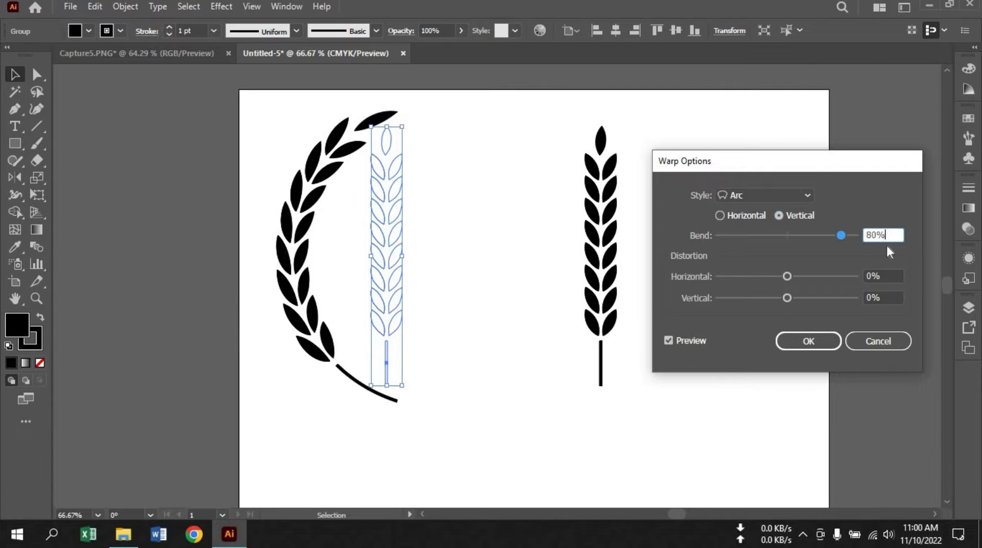
click(818, 345)
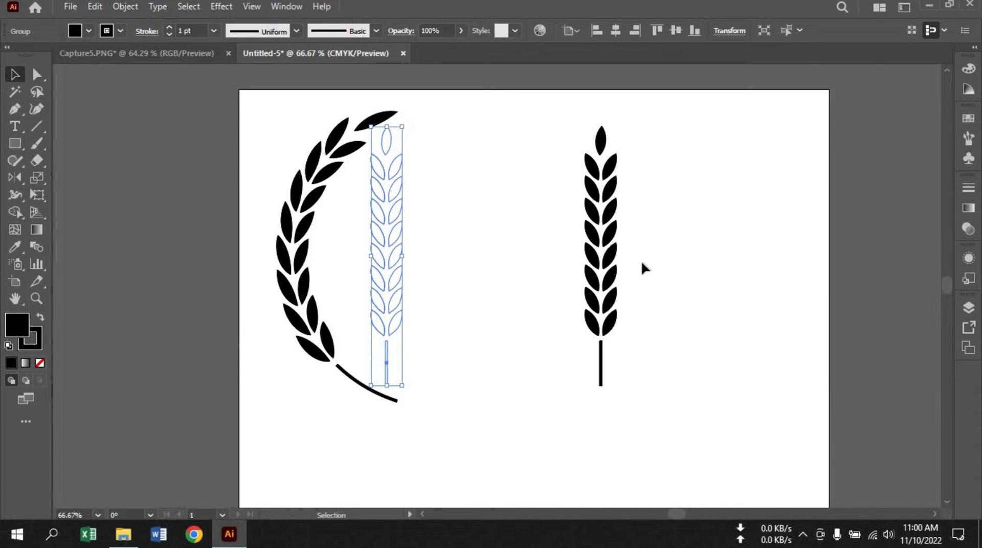
Group all leaves and the stem of the right branch.
click(600, 240)
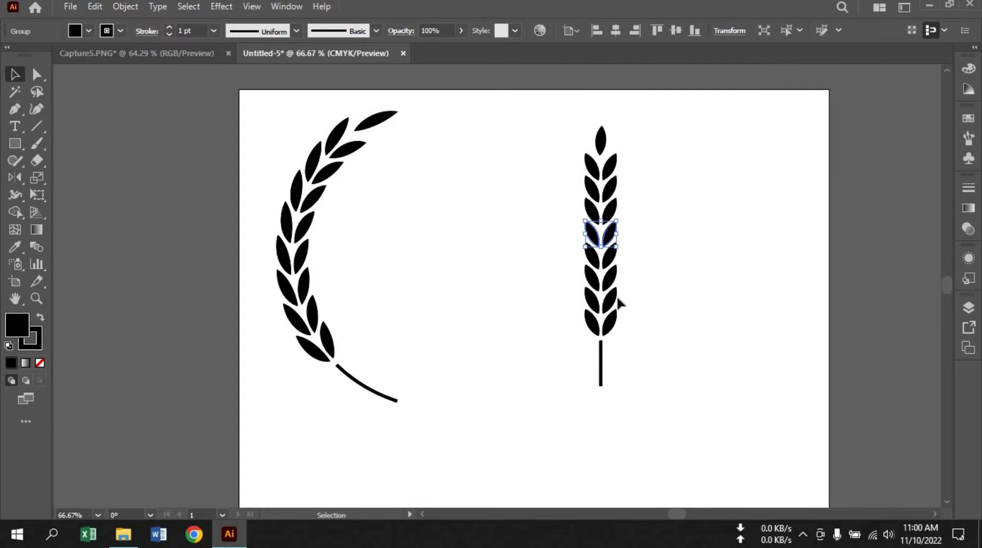
drag(559, 118, 639, 382)
right_click(614, 315)
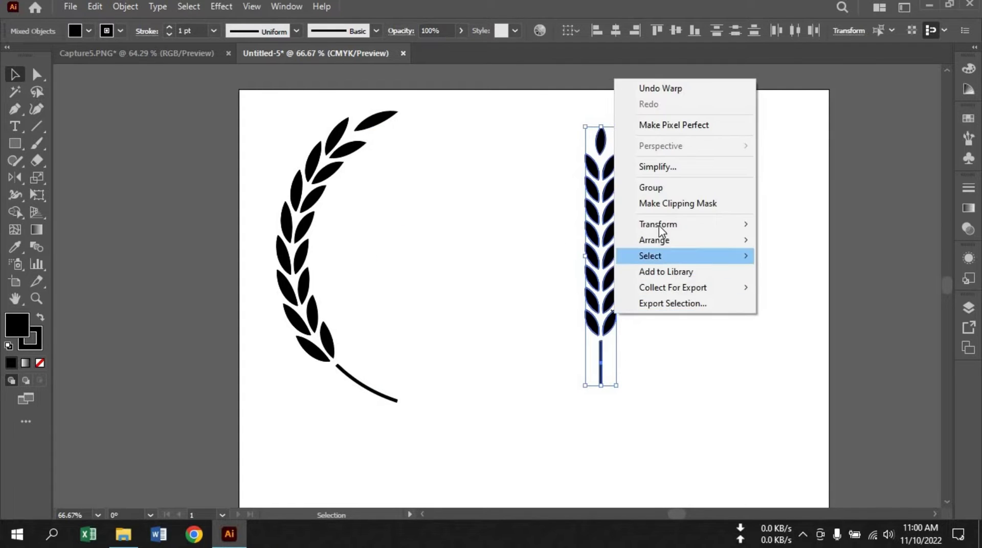
click(659, 190)
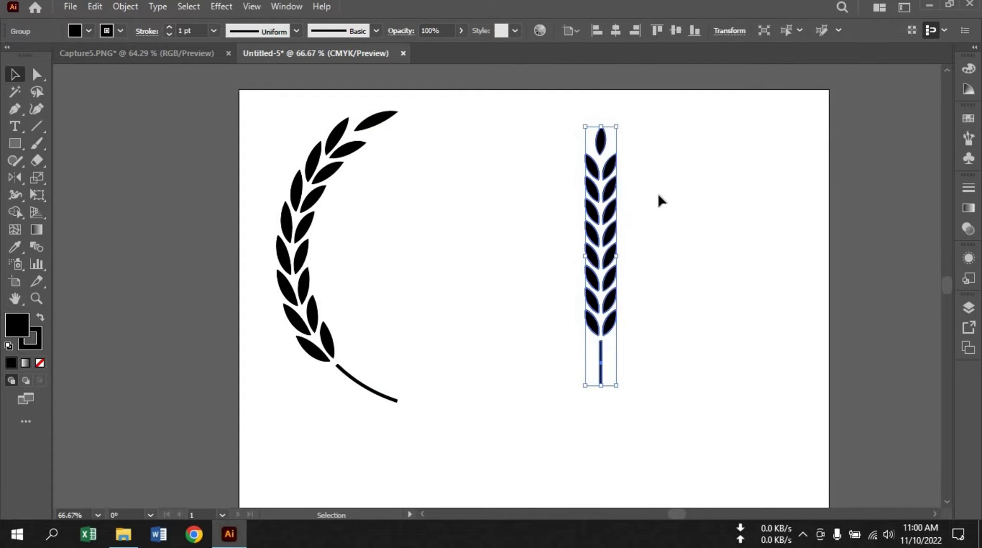
Apply a vertical Arc warp effect to the right branch with a -80% bend so it curves the opposite way.
click(220, 6)
mouse_move(370, 193)
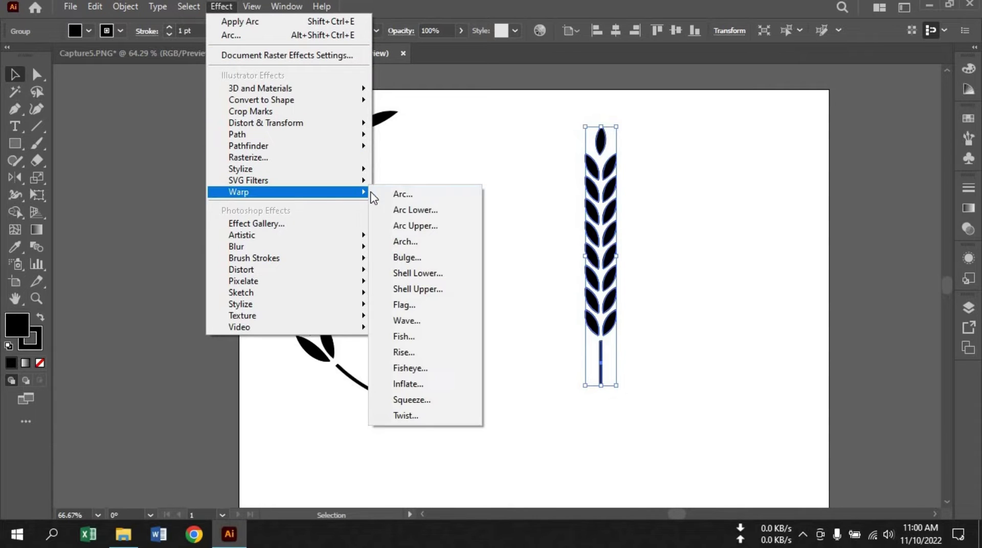
click(404, 194)
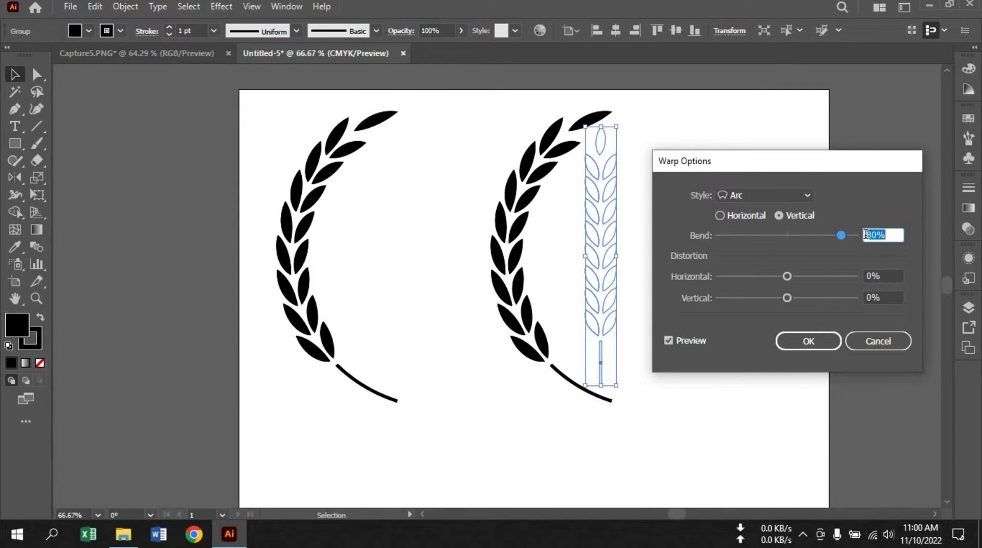
text(-)
click(820, 349)
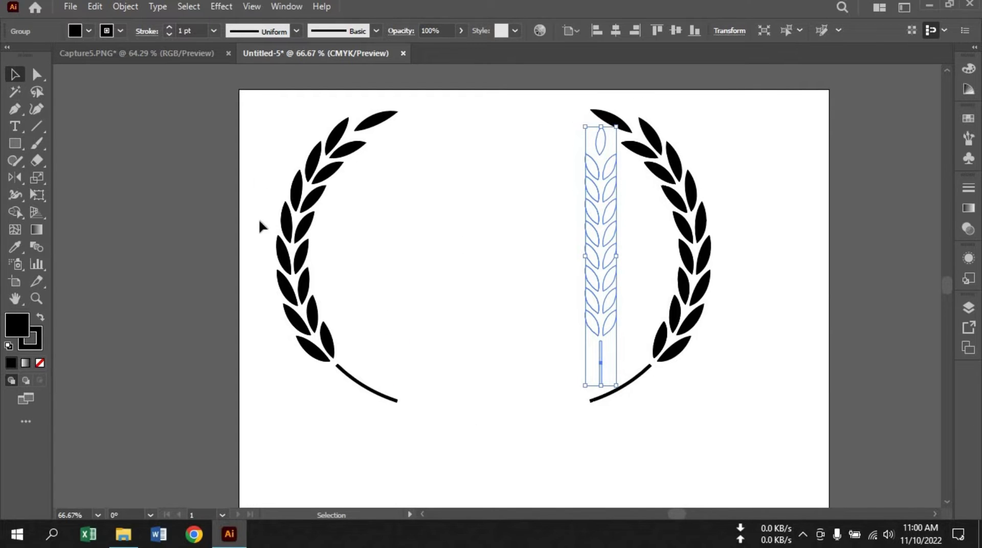
Expand the appearance of both warped branches into editable shapes.
drag(269, 116, 714, 405)
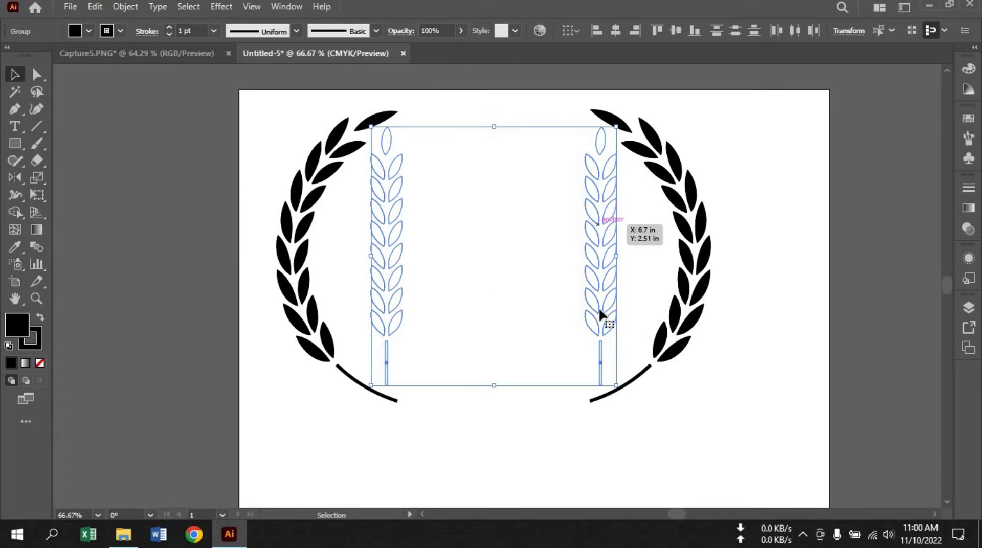
click(126, 6)
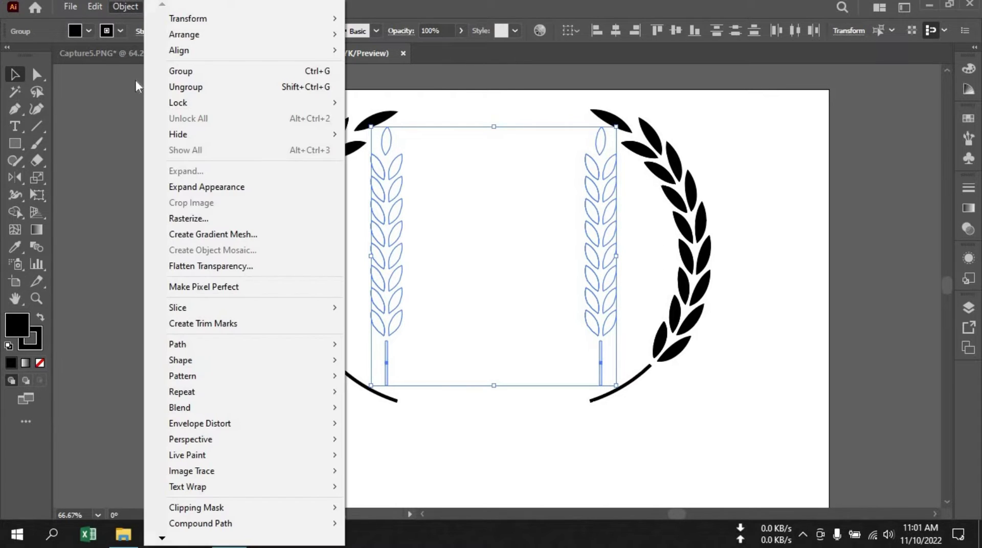
click(109, 187)
drag(323, 105, 558, 269)
click(123, 8)
click(227, 188)
click(702, 276)
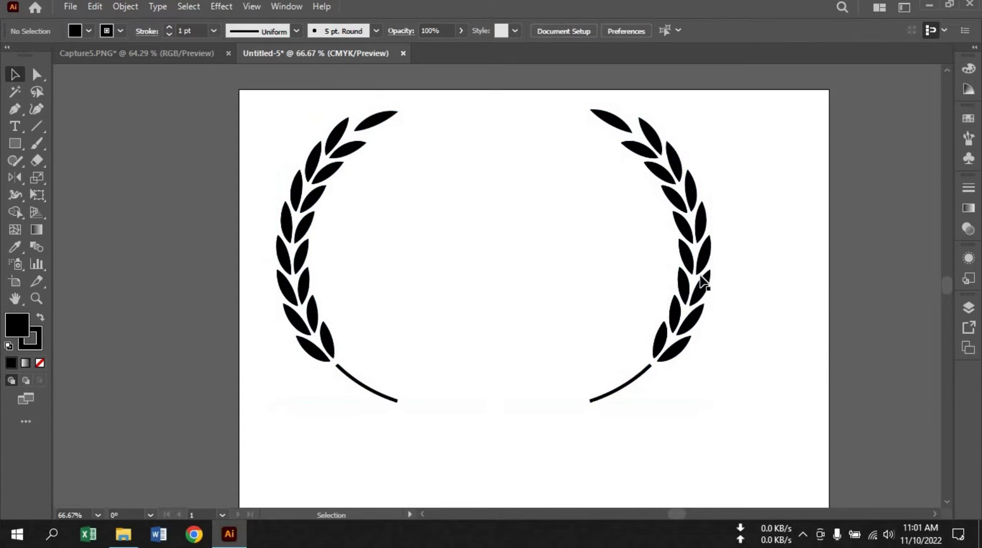
click(708, 278)
shift+click(687, 281)
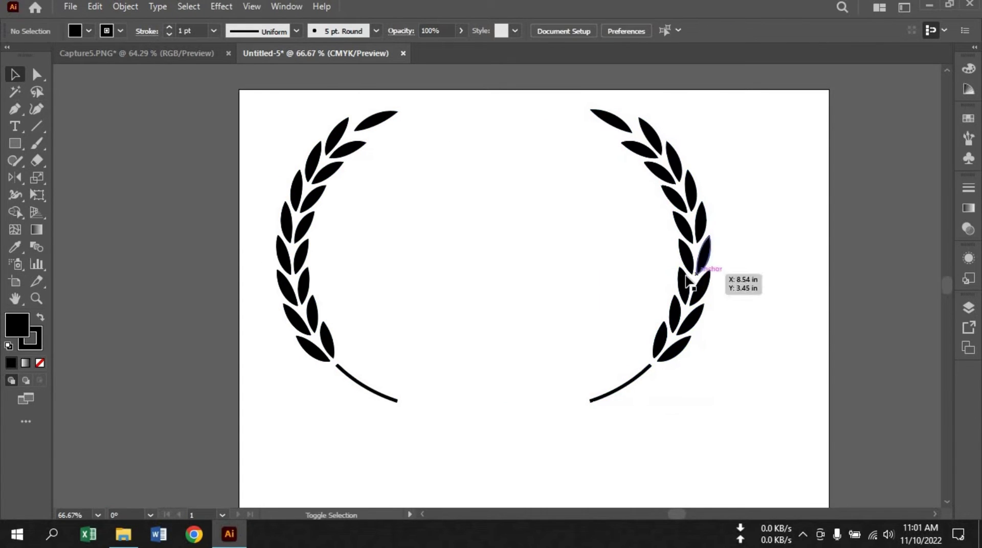
double_click(688, 261)
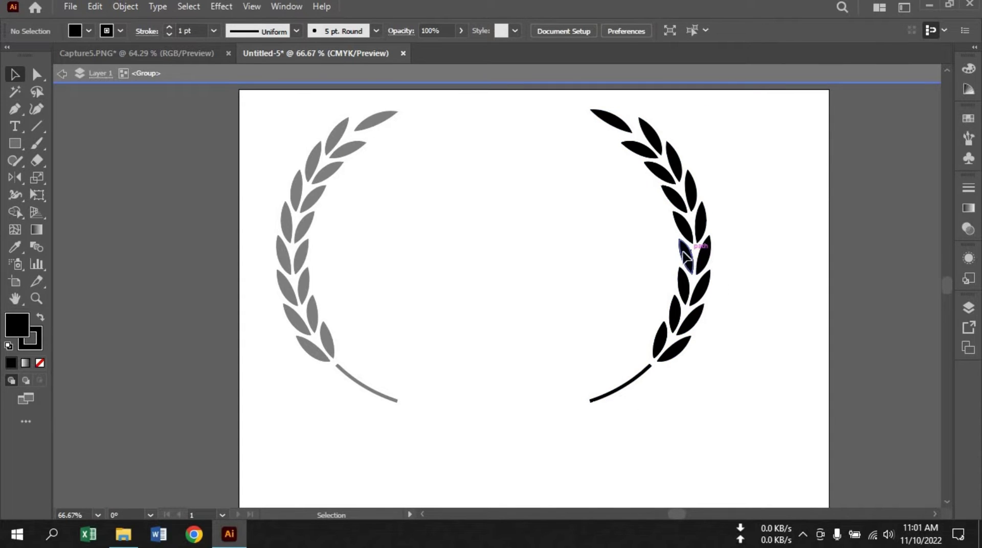
drag(684, 253, 663, 252)
click(689, 188)
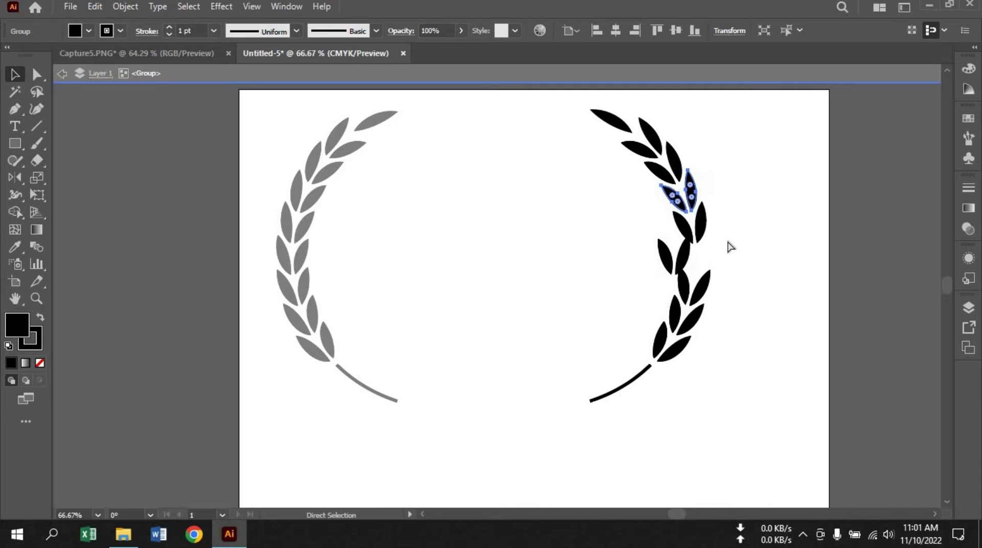
double_click(783, 312)
Move the right branch closer to the left branch and group both into one wreath.
click(703, 247)
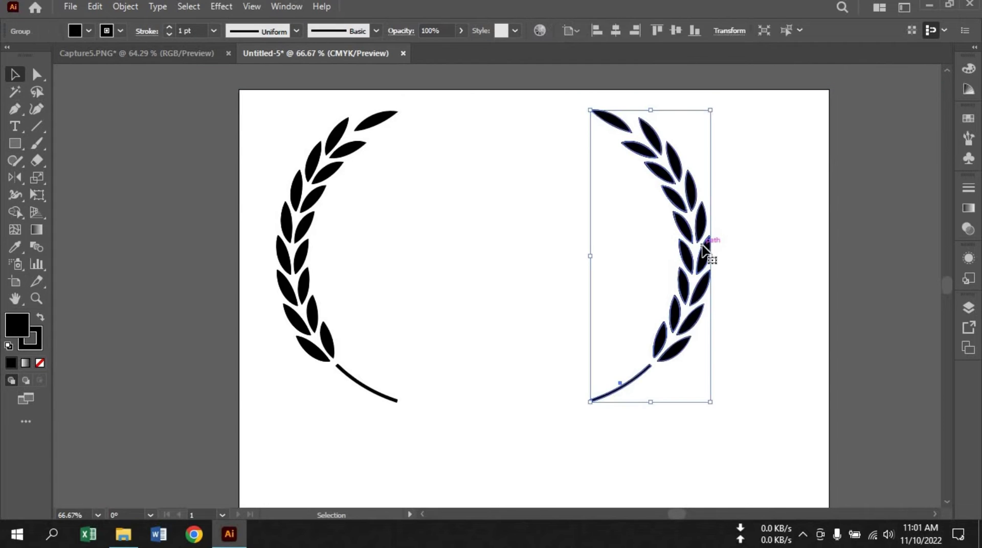
drag(703, 246, 588, 250)
drag(244, 128, 579, 325)
right_click(579, 325)
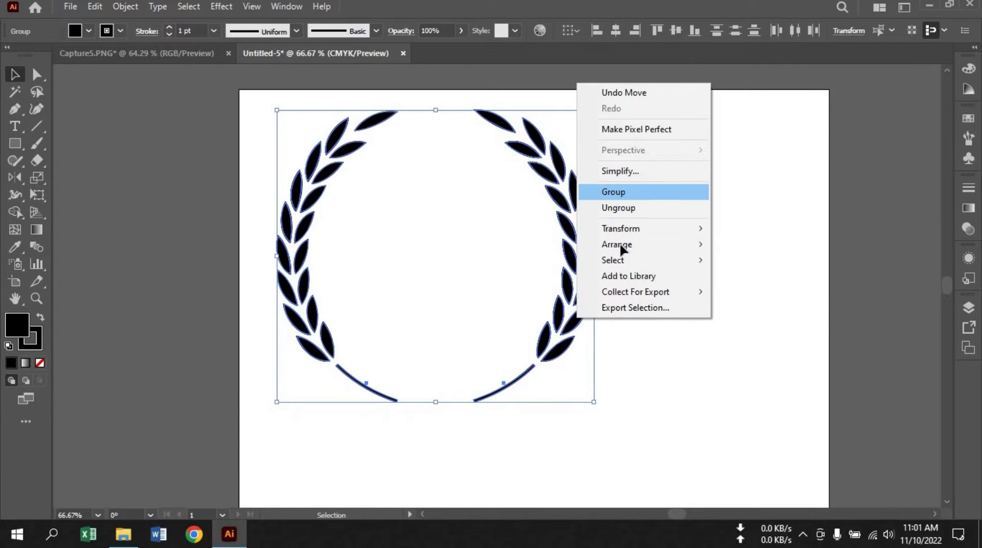
click(619, 191)
Scale the wreath down to under half its size and move it to the artboard's upper-left corner.
drag(592, 405, 499, 357)
click(500, 317)
drag(497, 299, 368, 188)
click(645, 289)
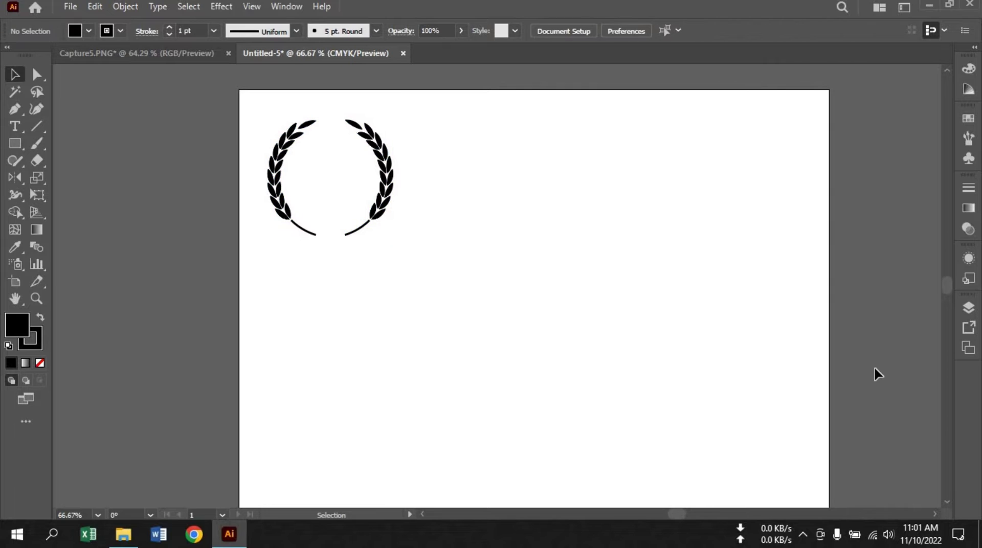
Look at the dotted spiral in the Capture5.PNG reference document and return to the untitled document.
key(space)
drag(813, 364, 797, 362)
drag(642, 350, 636, 334)
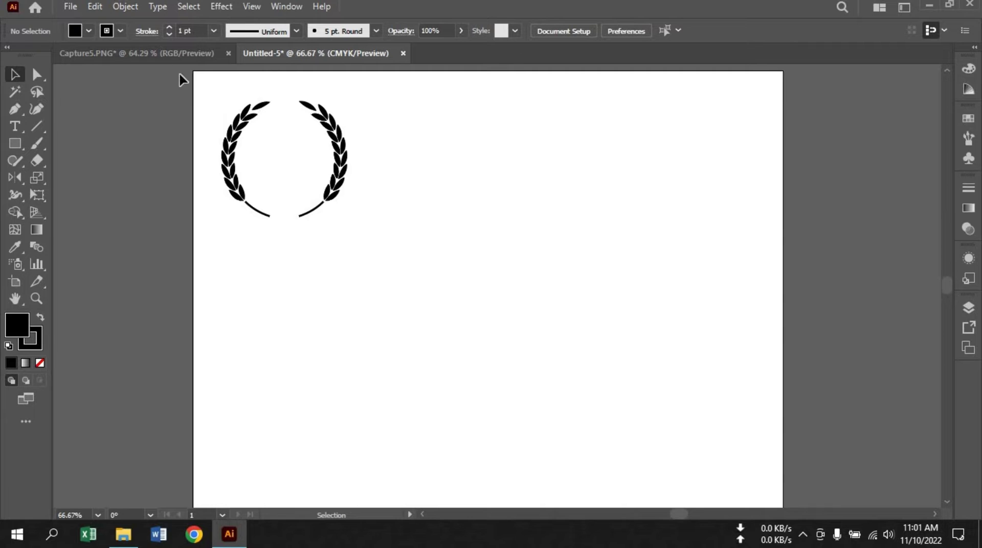
click(164, 58)
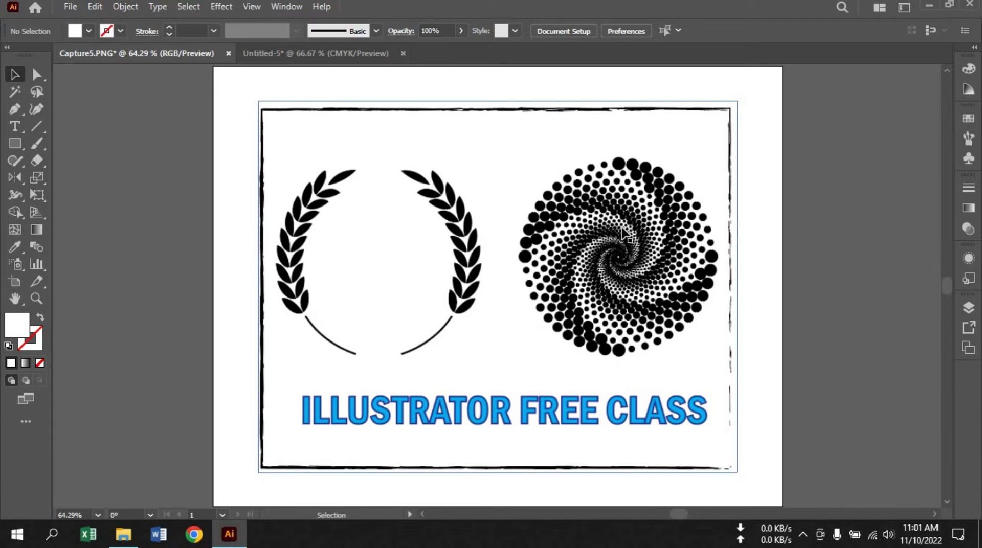
click(277, 54)
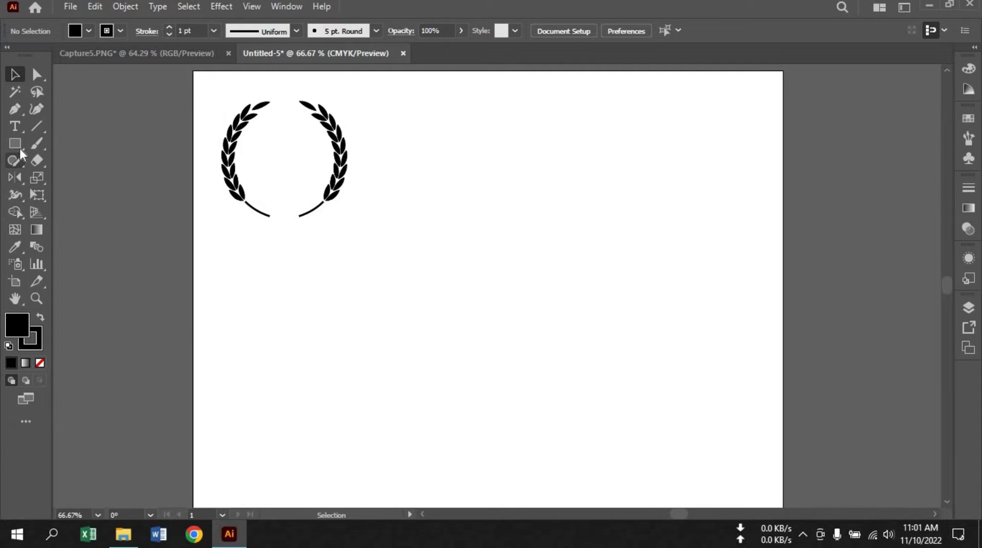
Create a circle 0.18 in wide and 0.18 in high with the Ellipse tool and place it below the wreath.
drag(17, 143, 56, 173)
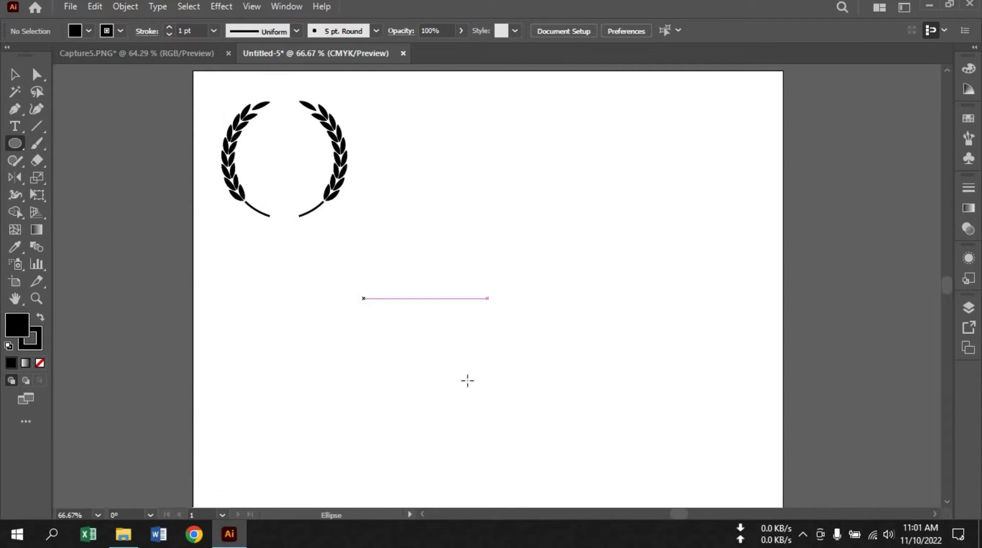
click(436, 322)
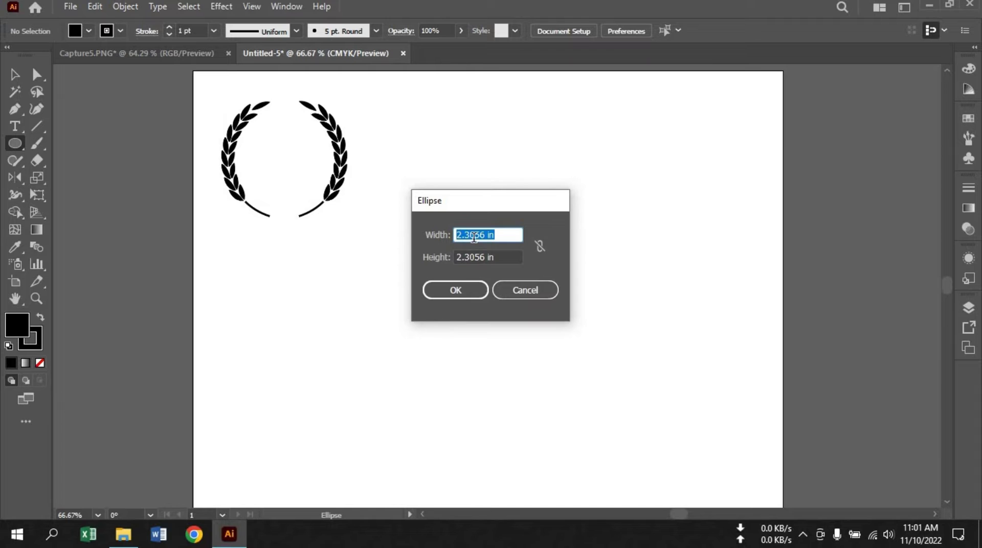
drag(485, 234, 455, 240)
text(0)
text(.)
text(018)
key(BackSpace)
key(BackSpace)
key(BackSpace)
text(18)
click(484, 256)
key(BackSpace)
key(BackSpace)
key(BackSpace)
key(BackSpace)
key(BackSpace)
key(BackSpace)
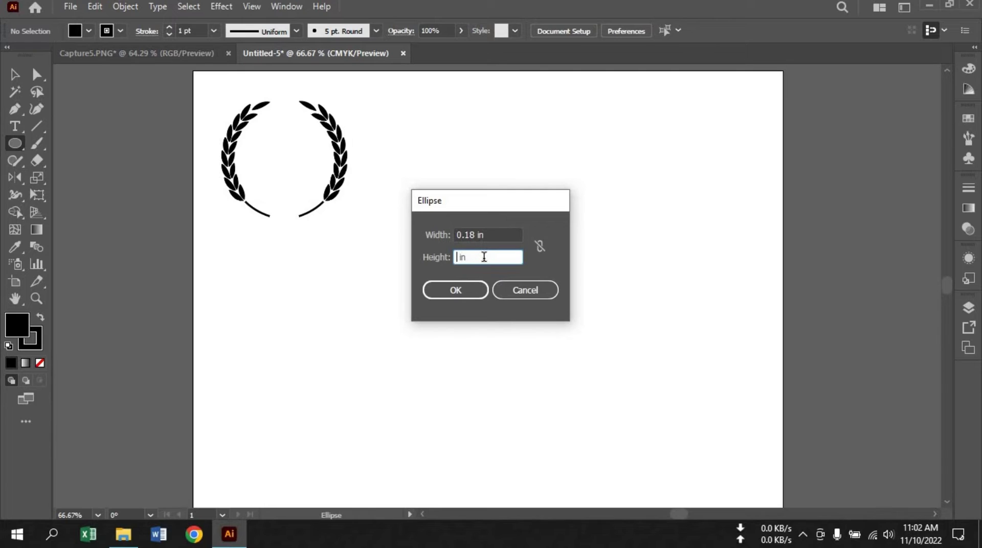
text(0.18)
click(455, 290)
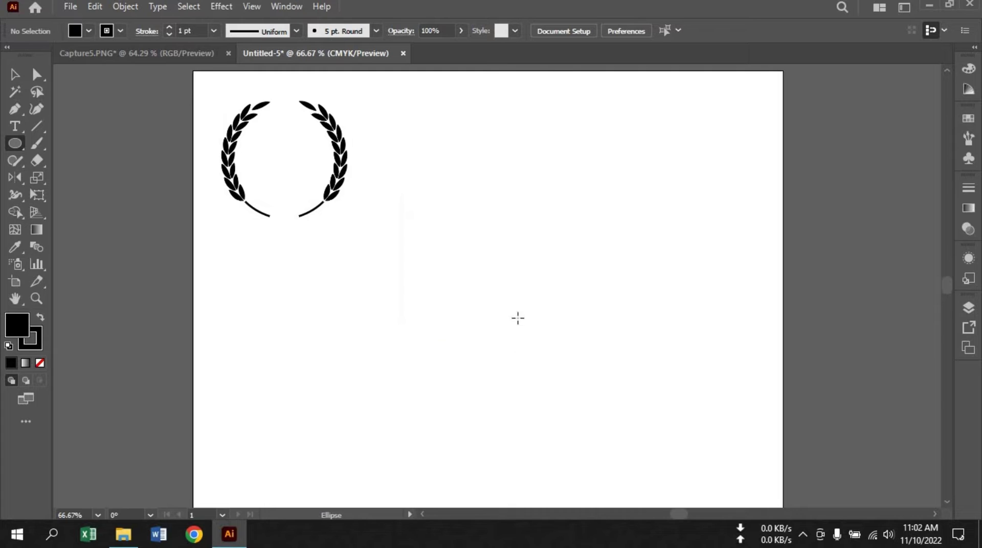
click(13, 77)
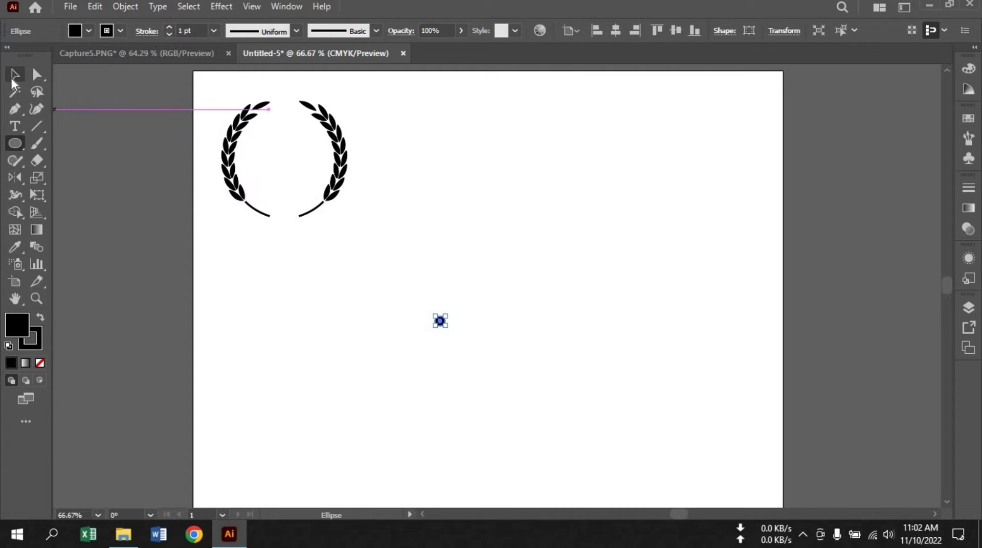
drag(441, 329, 328, 353)
Create a second circle 0.05 in wide and 0.05 in high, level with the first and well to its right.
click(15, 142)
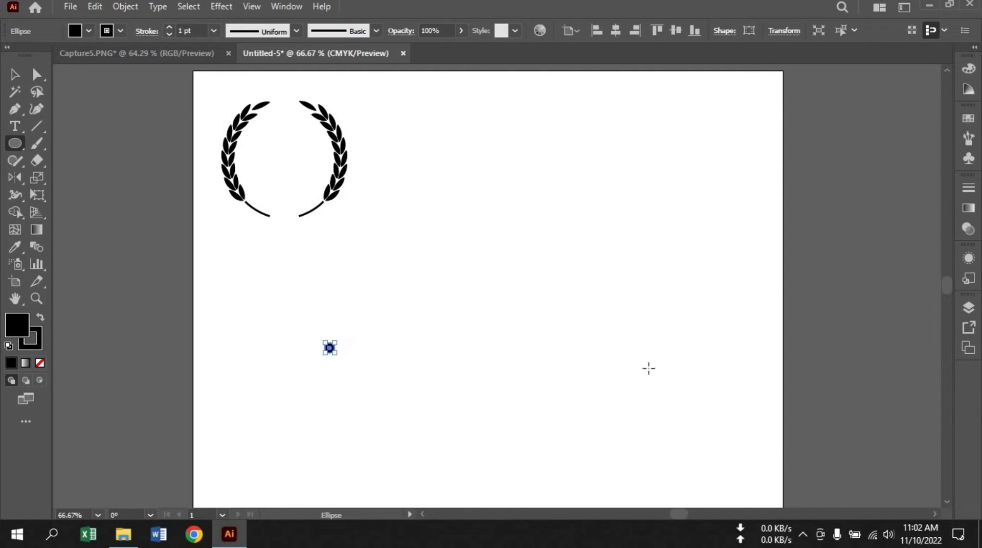
click(580, 348)
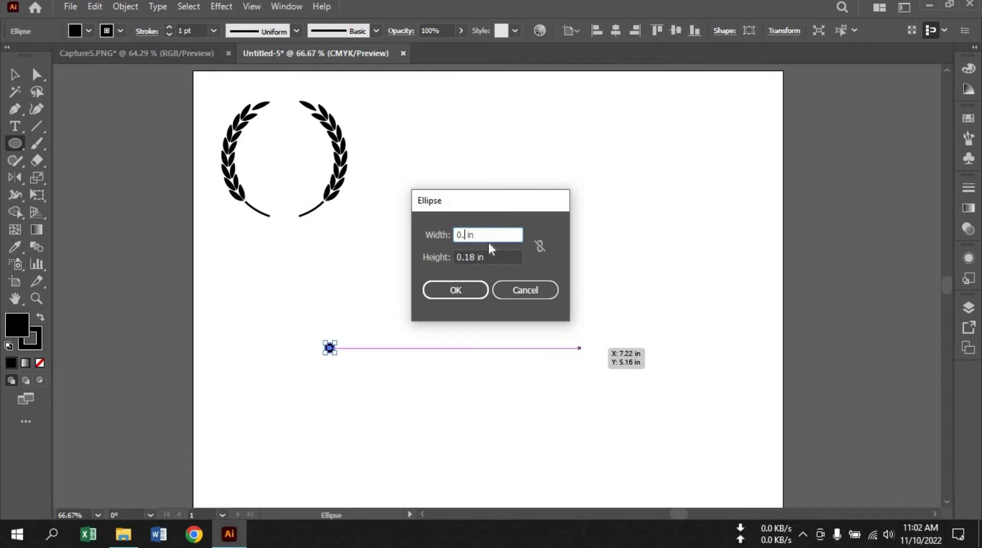
text(0.05)
click(476, 256)
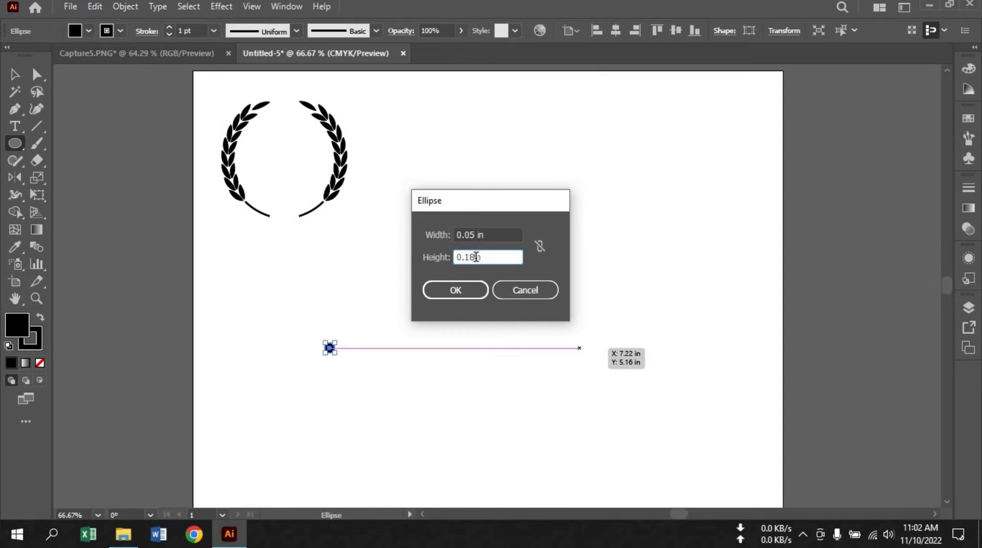
key(BackSpace)
text(05)
click(475, 289)
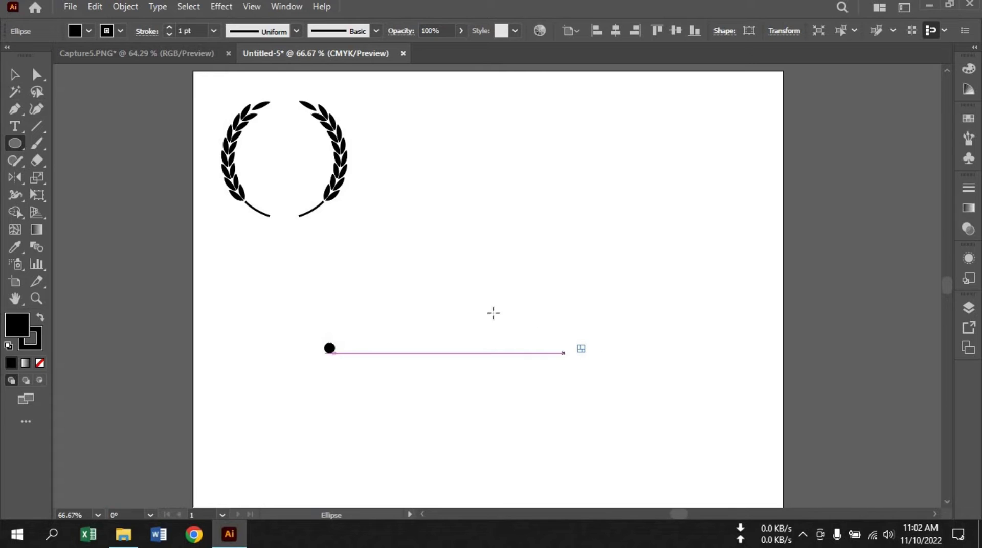
click(15, 74)
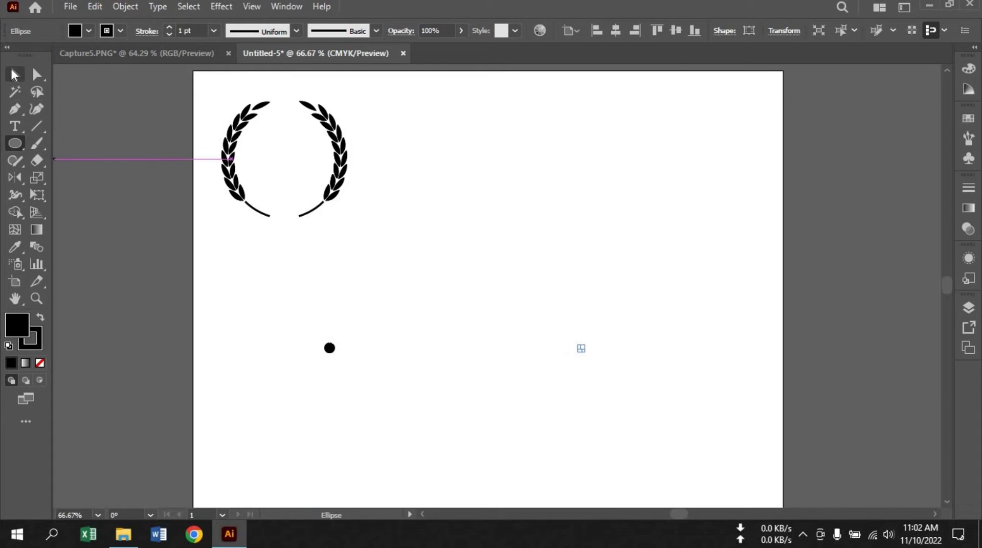
click(616, 381)
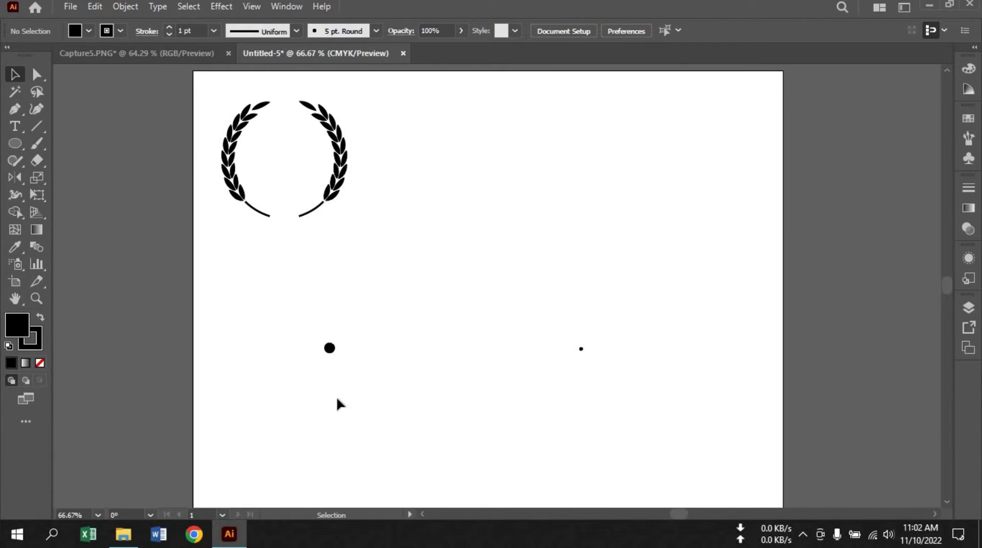
Blend the large circle into the small one using Specified Steps spacing with 10 steps.
drag(288, 307, 609, 385)
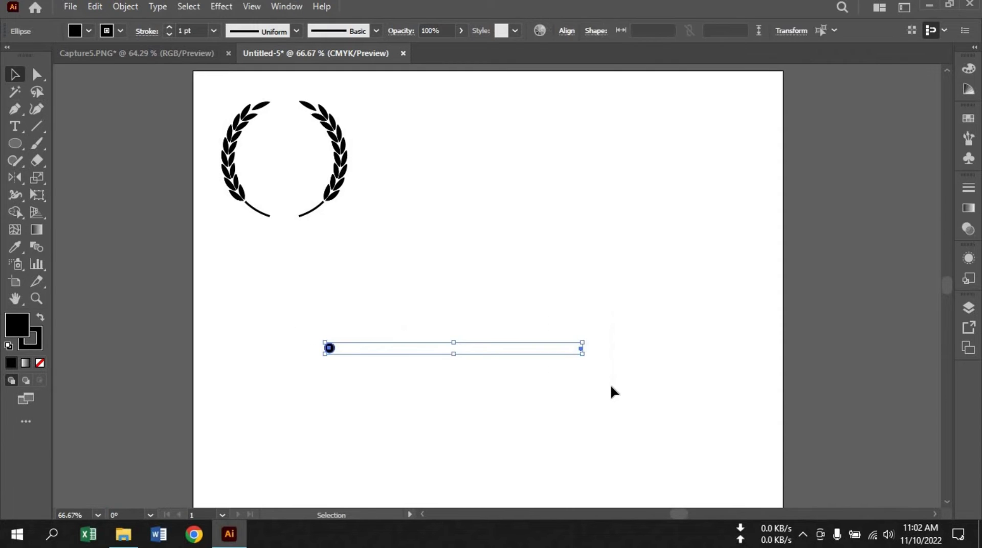
double_click(39, 246)
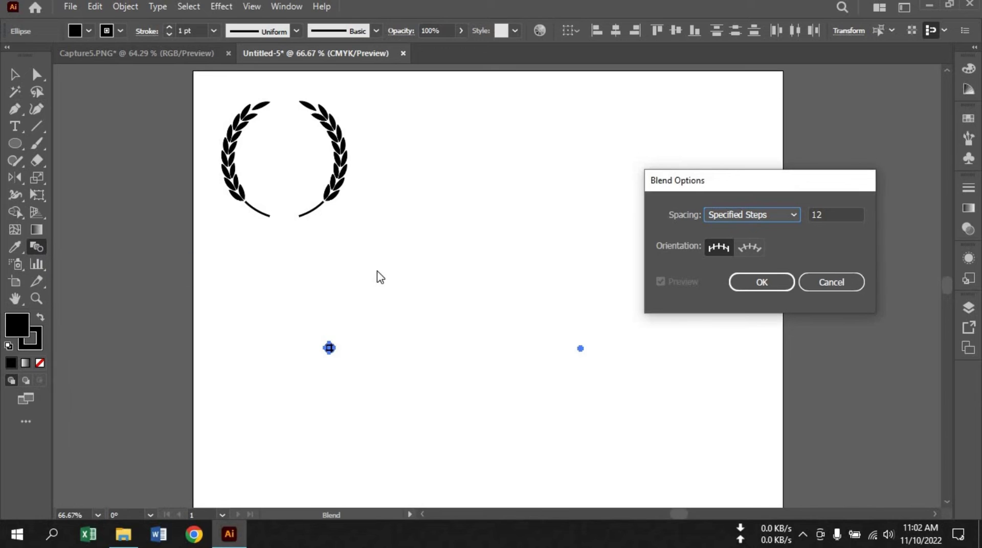
click(779, 212)
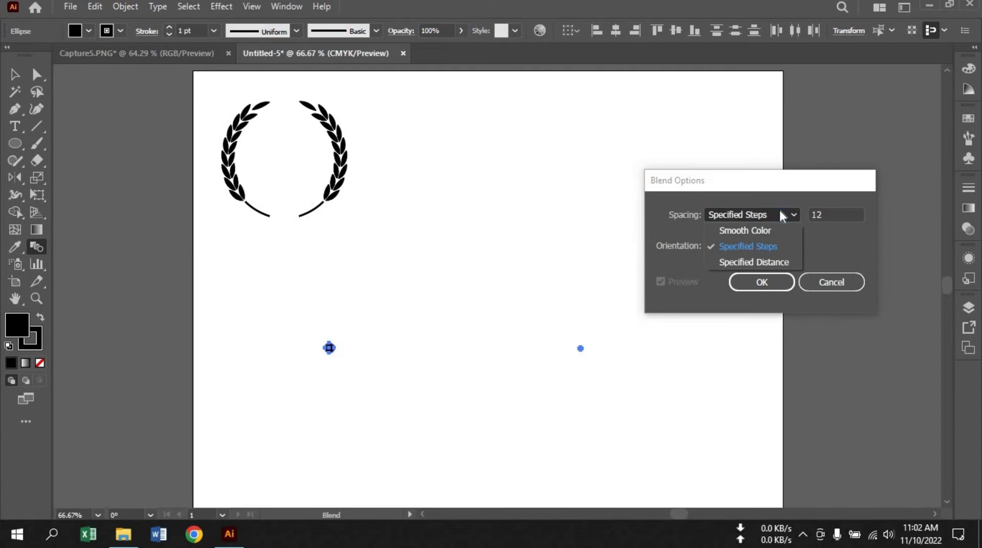
click(759, 248)
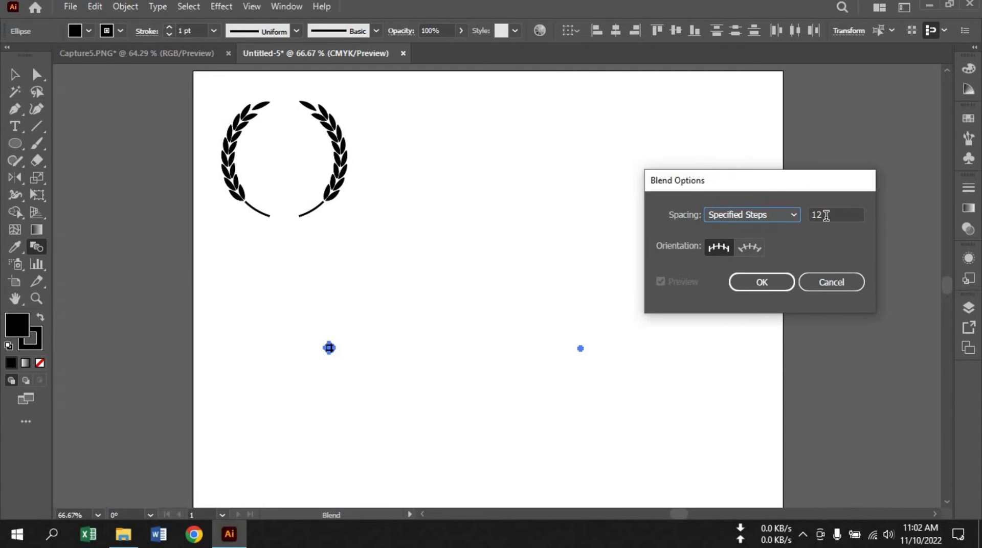
click(826, 215)
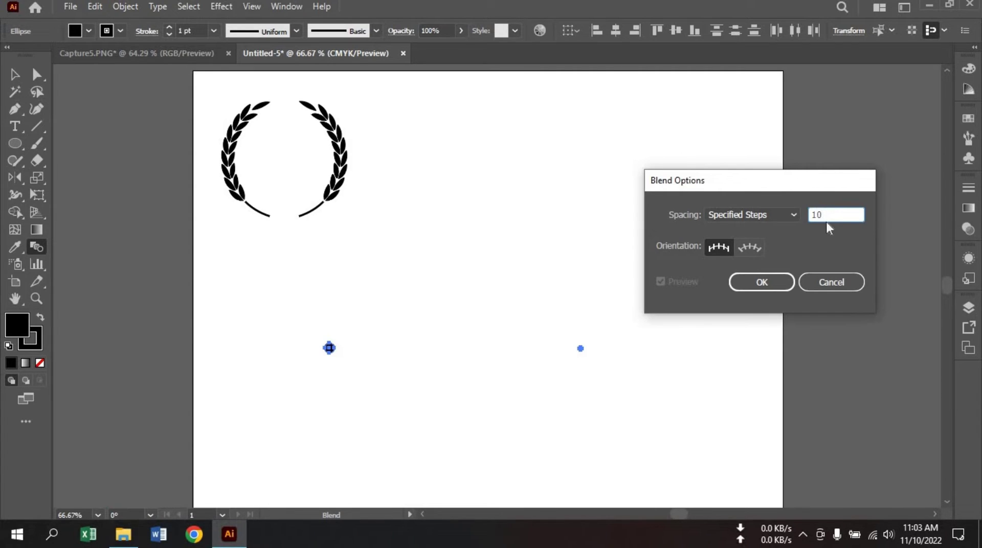
click(779, 283)
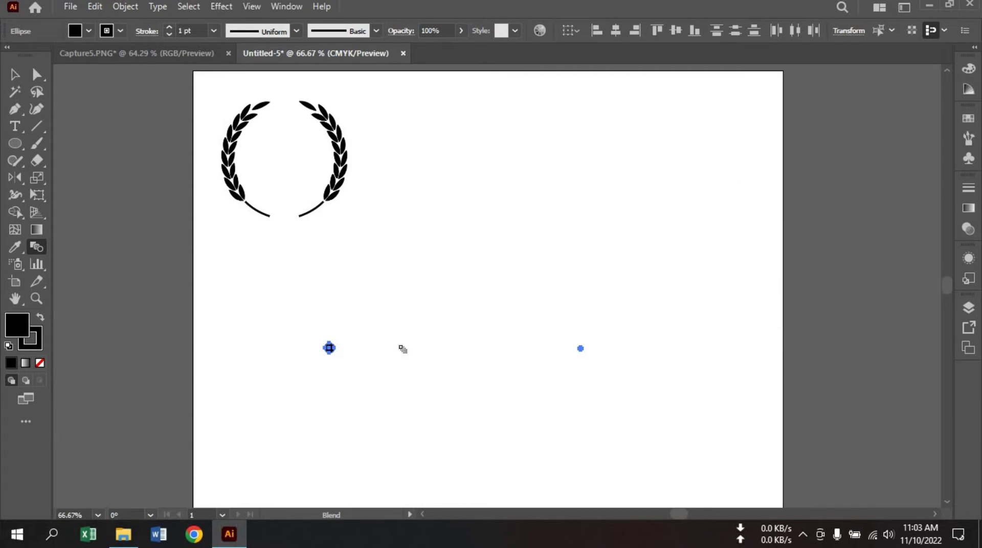
click(329, 348)
click(581, 349)
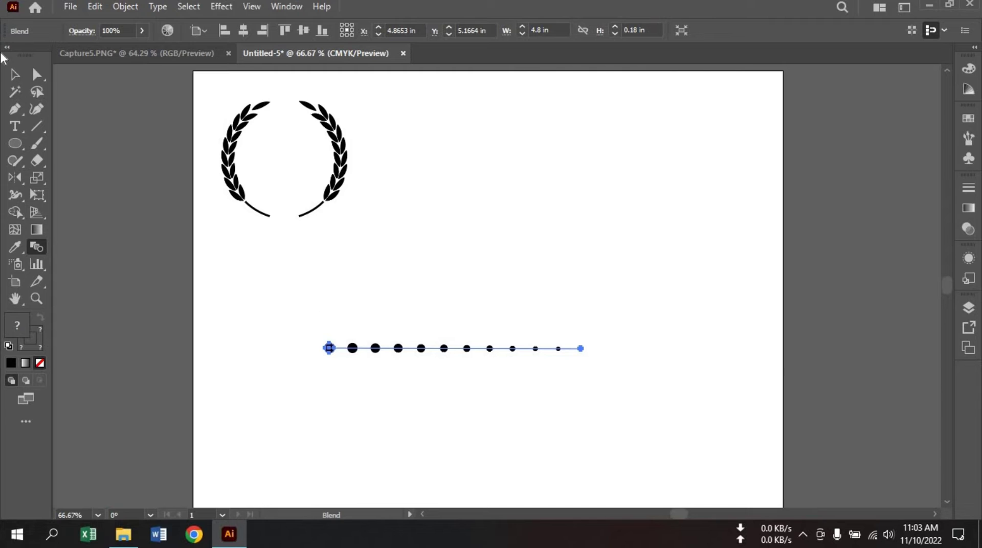
Move the blended row of dots down and to the right on the artboard.
click(14, 74)
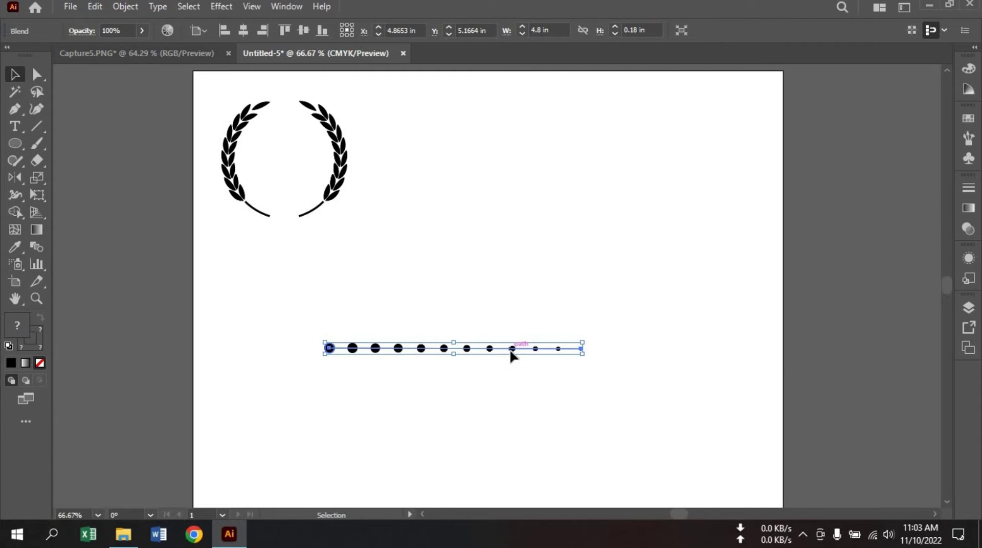
drag(511, 351, 629, 384)
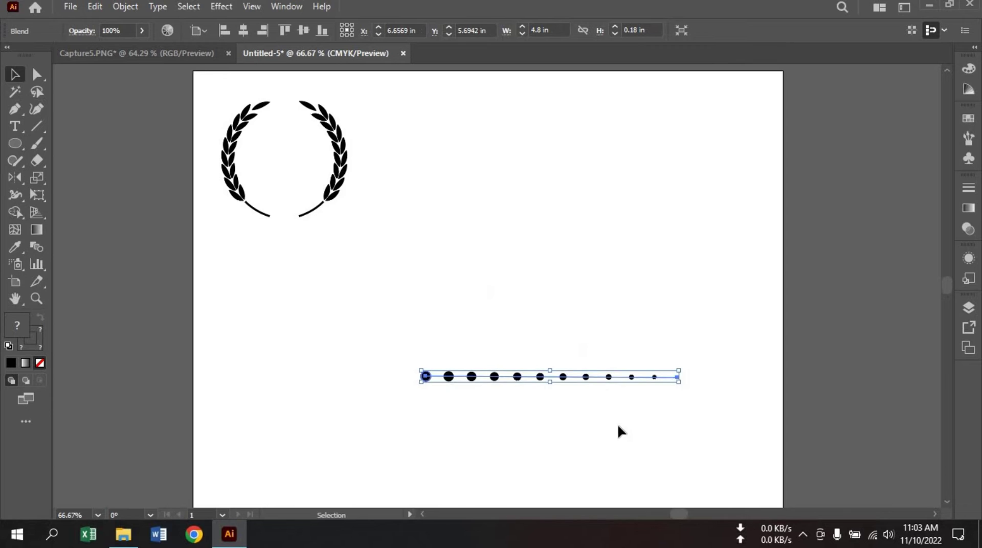
click(359, 362)
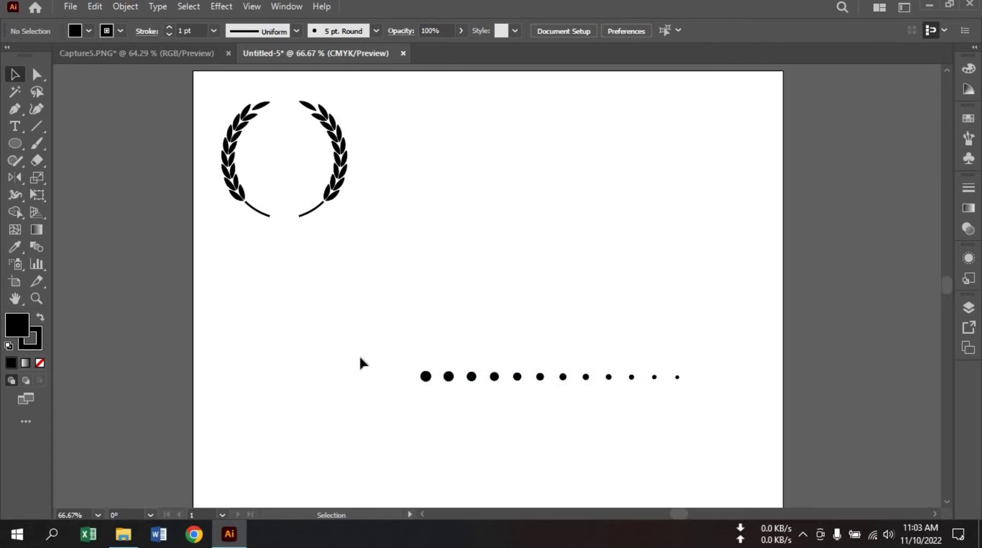
Draw a large circle above the row of dots, remove its fill, and shift it slightly down and right.
click(9, 141)
mouse_move(608, 195)
mouse_down()
mouse_move(567, 195)
mouse_move(633, 270)
mouse_up()
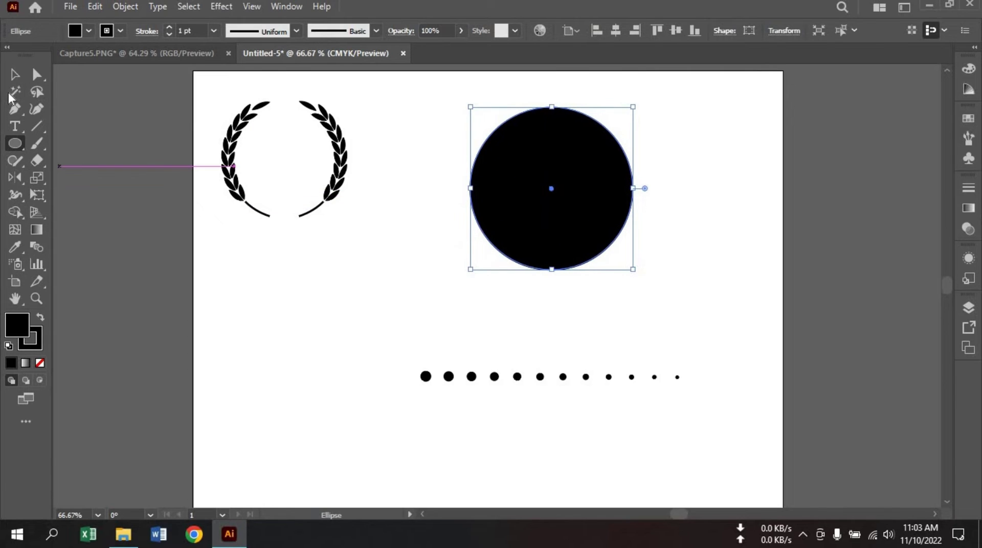
click(14, 74)
click(39, 363)
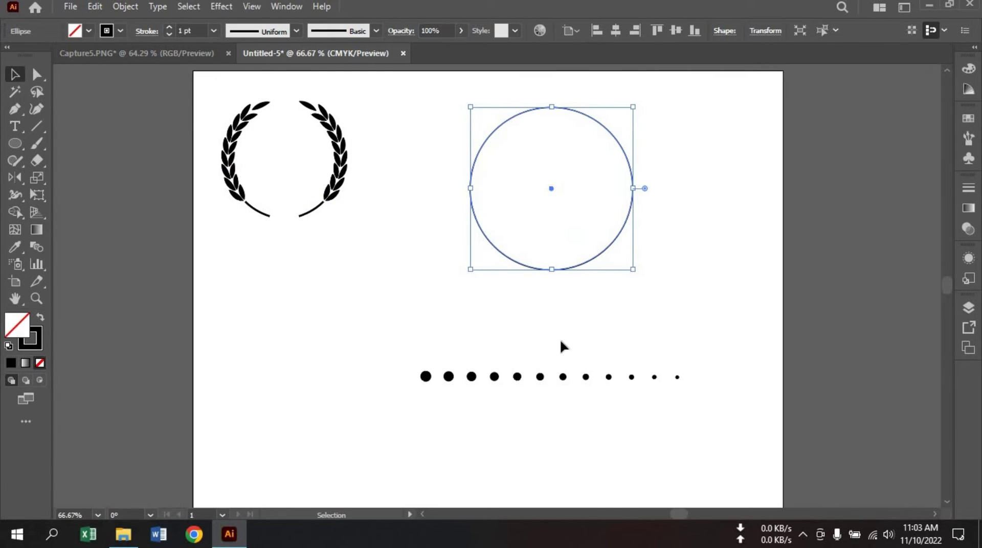
drag(597, 256, 604, 276)
Delete the large circle's left and bottom anchor points, leaving only the upper-right quarter arc.
click(36, 74)
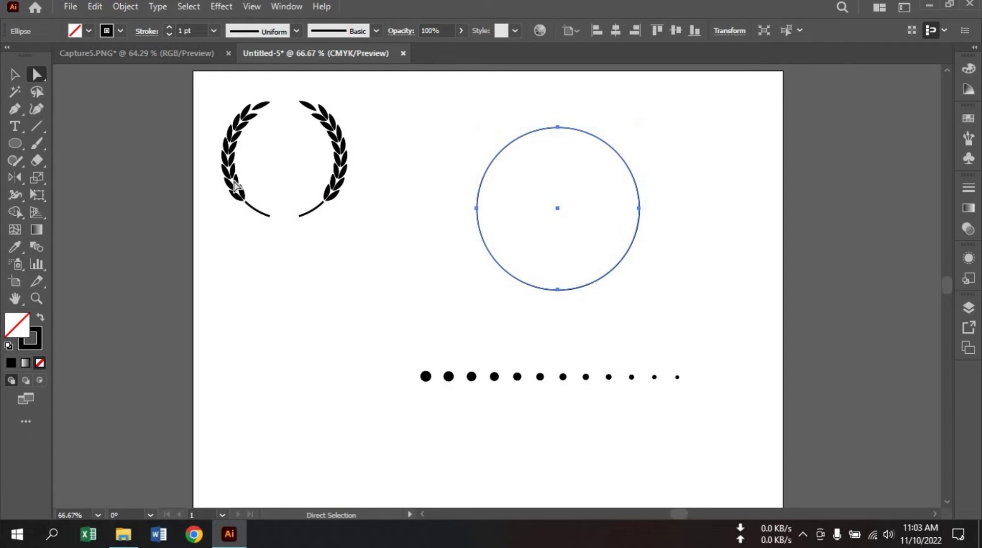
drag(441, 188, 588, 313)
key(Delete)
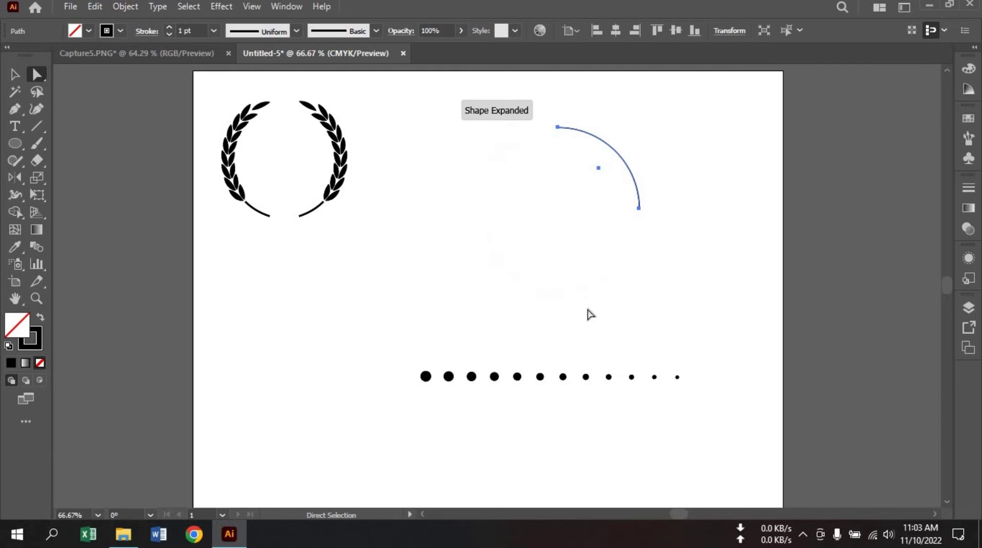
click(14, 74)
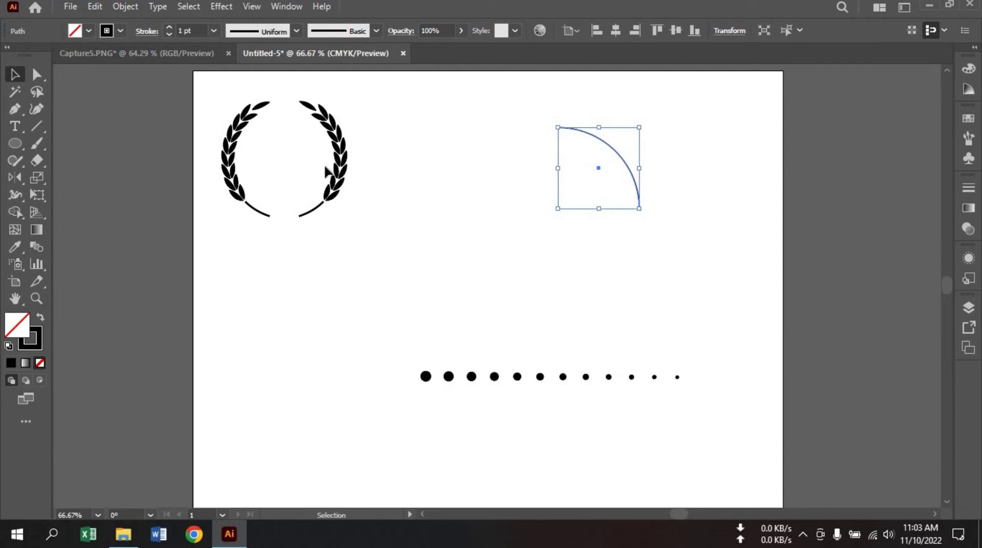
Replace the spine of the dot blend with the quarter arc so the dots follow the curve.
drag(405, 101, 688, 401)
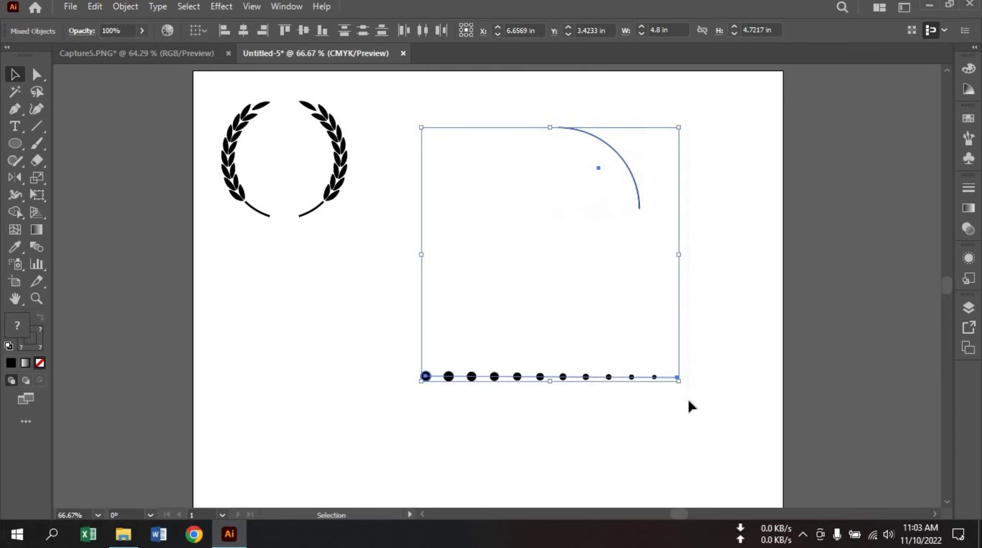
click(125, 8)
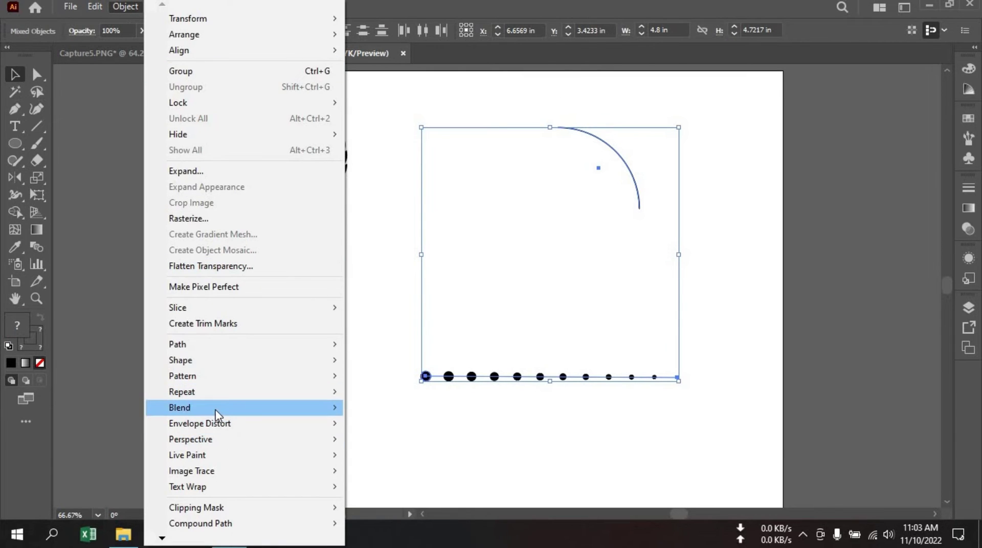
mouse_move(307, 412)
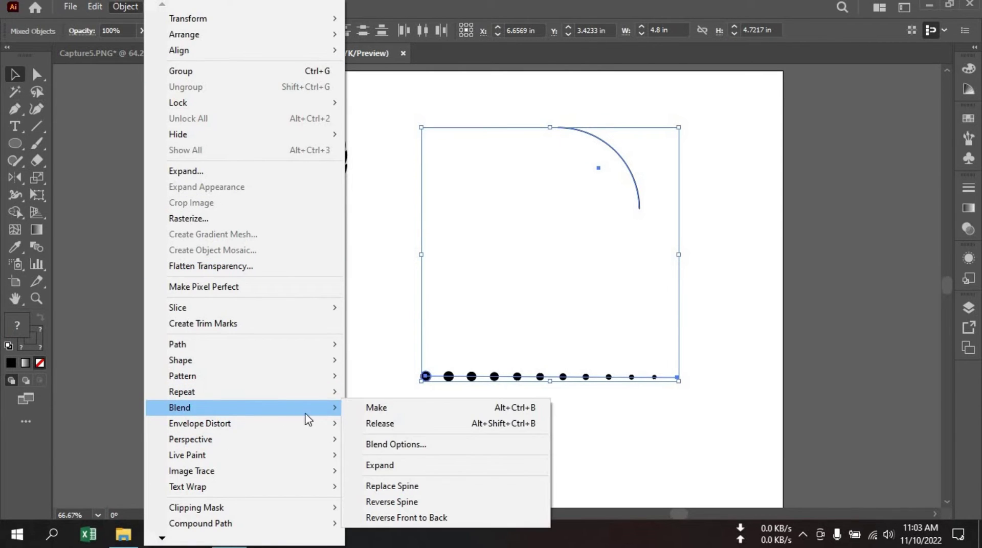
click(394, 487)
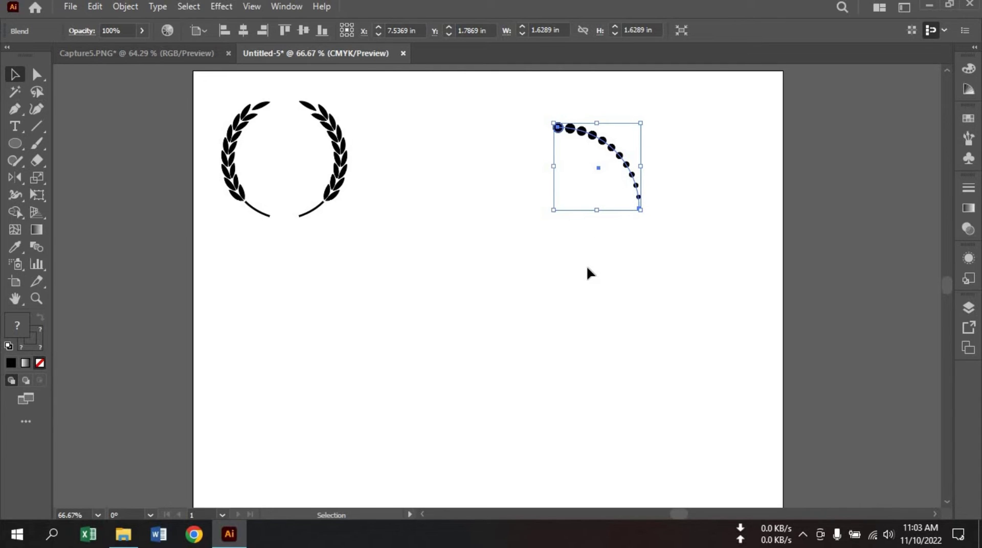
Draw a square spanning from the center of the arc's largest dot to the center of its smallest dot.
scroll(586, 265, up, 3)
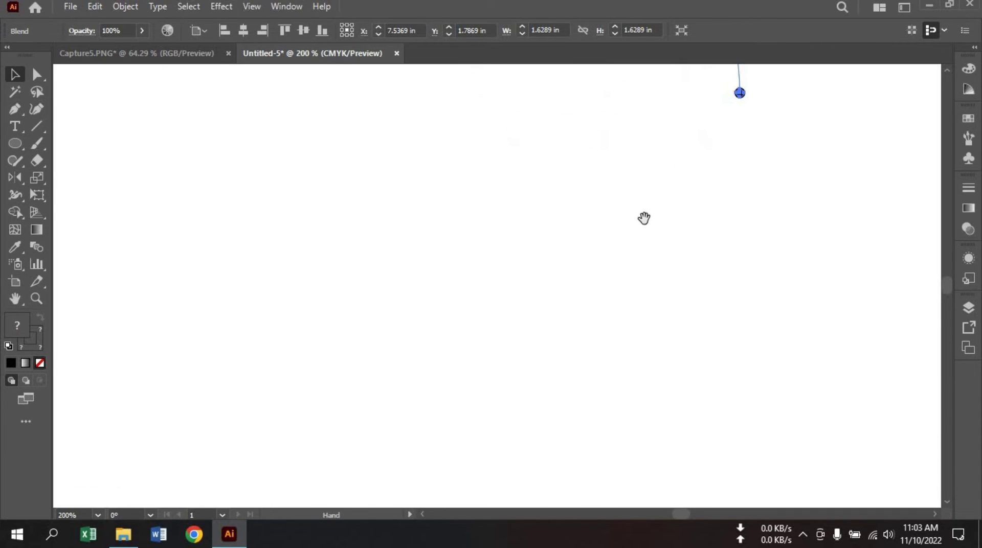
drag(644, 216, 576, 465)
mouse_move(510, 335)
mouse_down()
mouse_move(521, 378)
mouse_move(510, 352)
mouse_up()
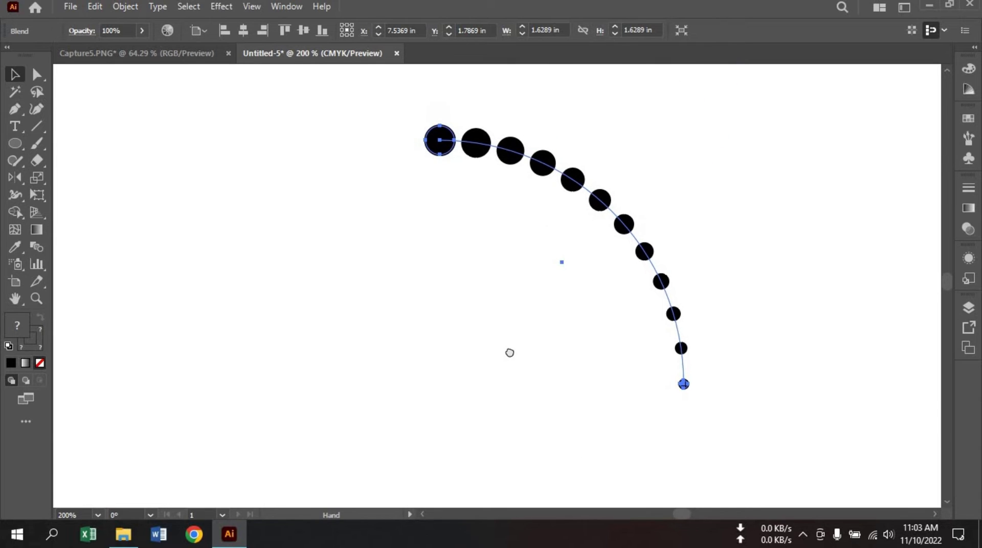
click(349, 272)
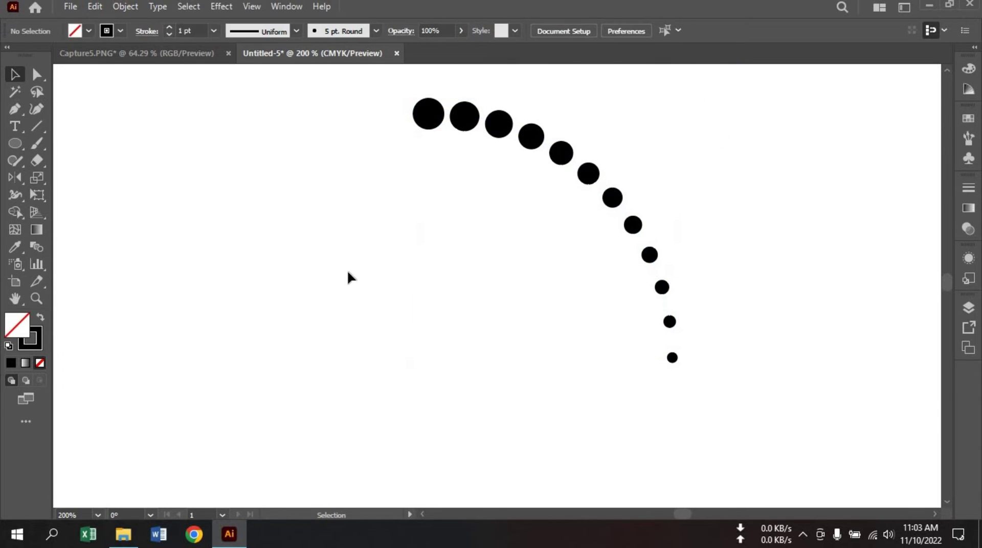
drag(18, 138, 92, 143)
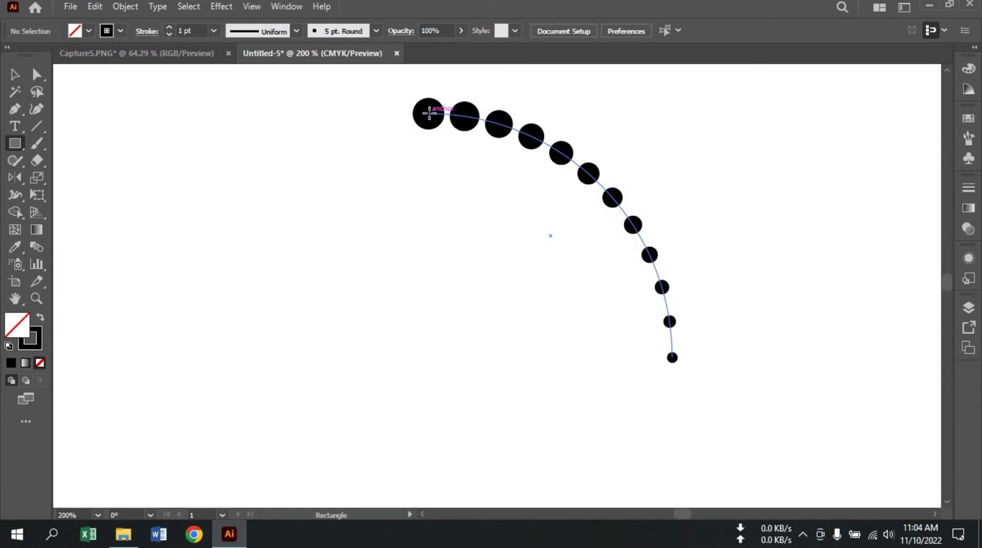
drag(429, 113, 672, 357)
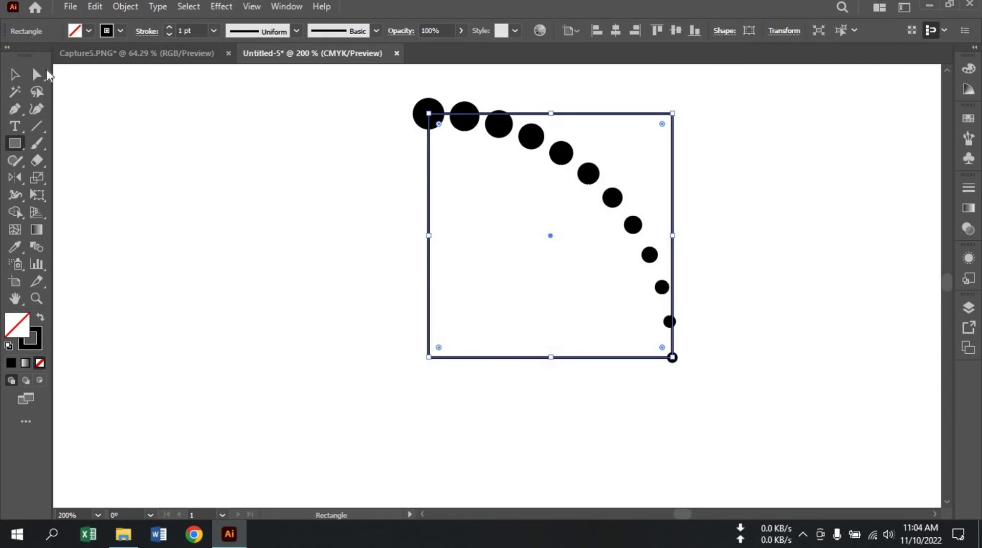
Group the square with the curved row of dots.
click(17, 74)
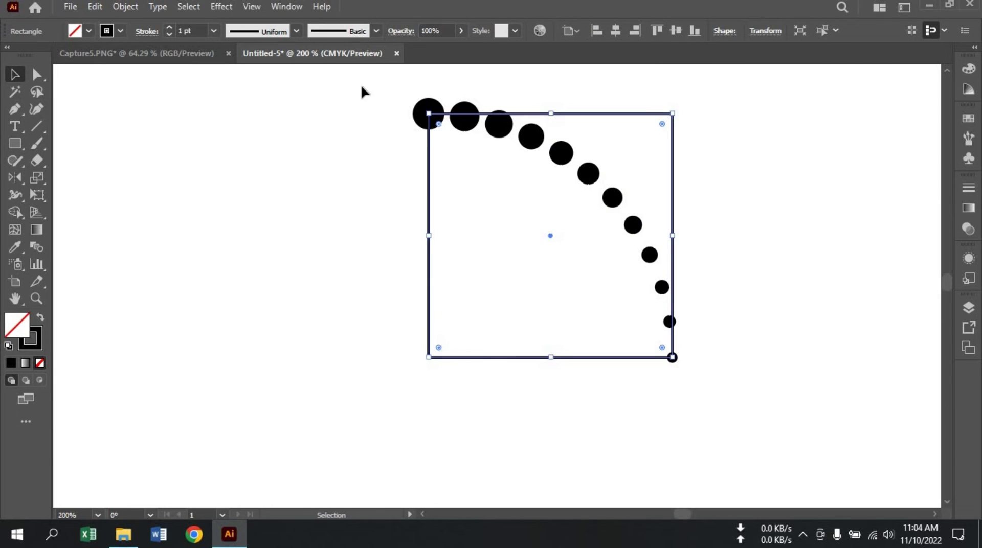
drag(361, 88, 683, 379)
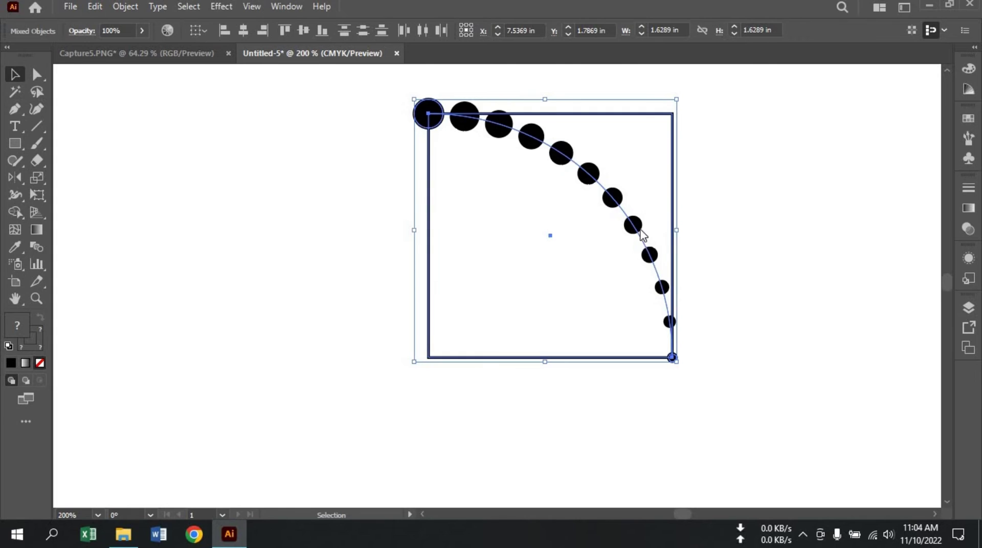
right_click(640, 230)
click(695, 341)
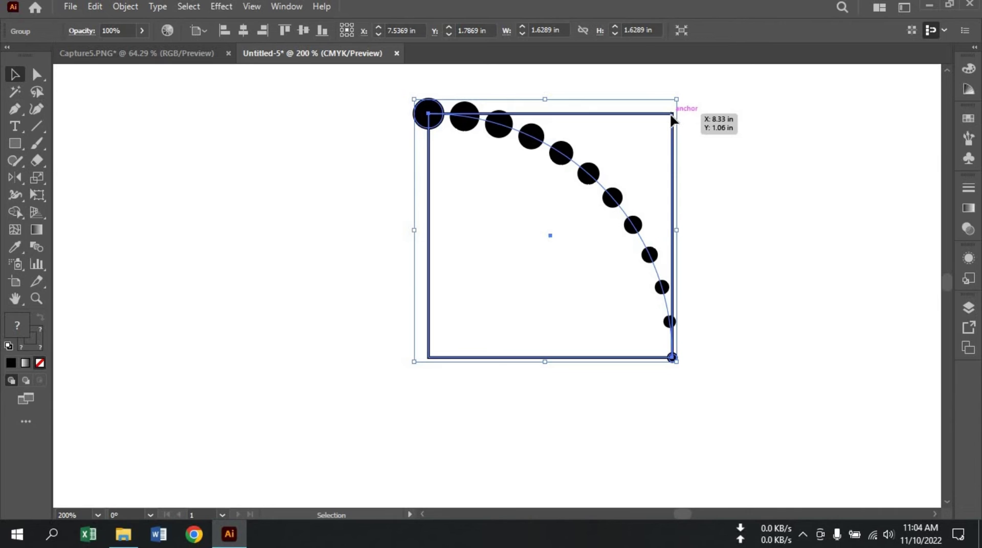
Duplicate the group diagonally down-left so the copy's upper-right corner meets the original's lower-left corner.
drag(671, 117, 432, 360)
click(483, 378)
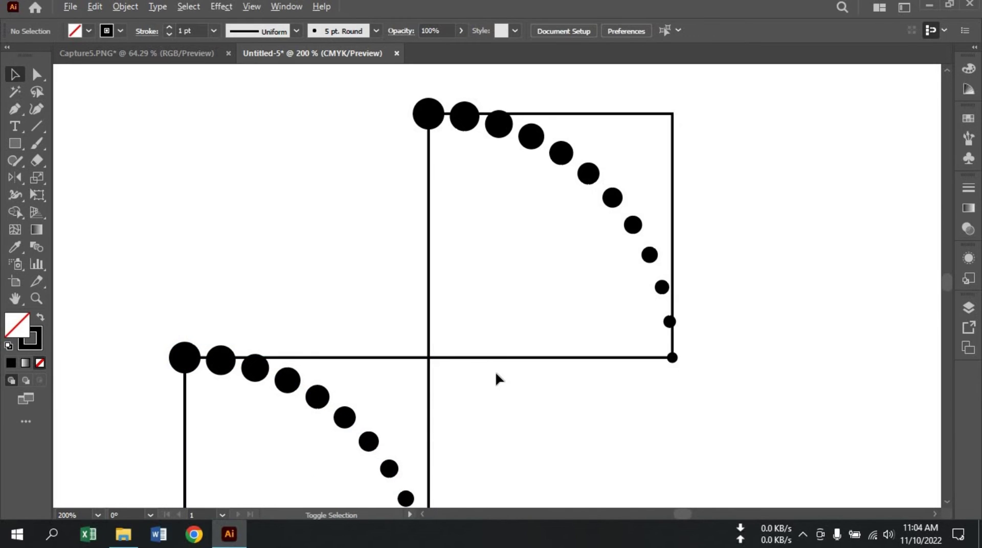
scroll(495, 371, down, 2)
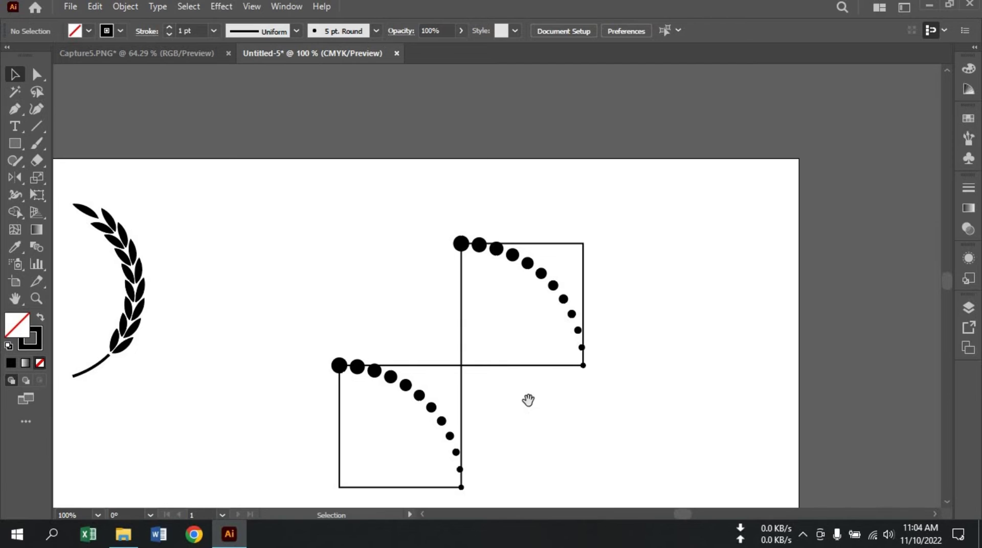
drag(529, 399, 544, 265)
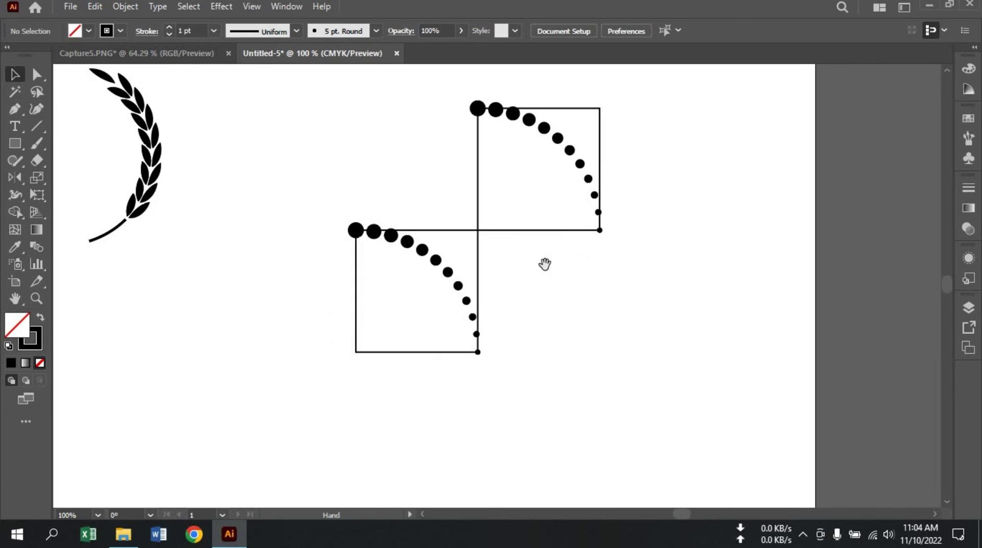
Rotate the copied group a half turn and realign its upper-right corner with the original square's lower-left corner.
click(455, 281)
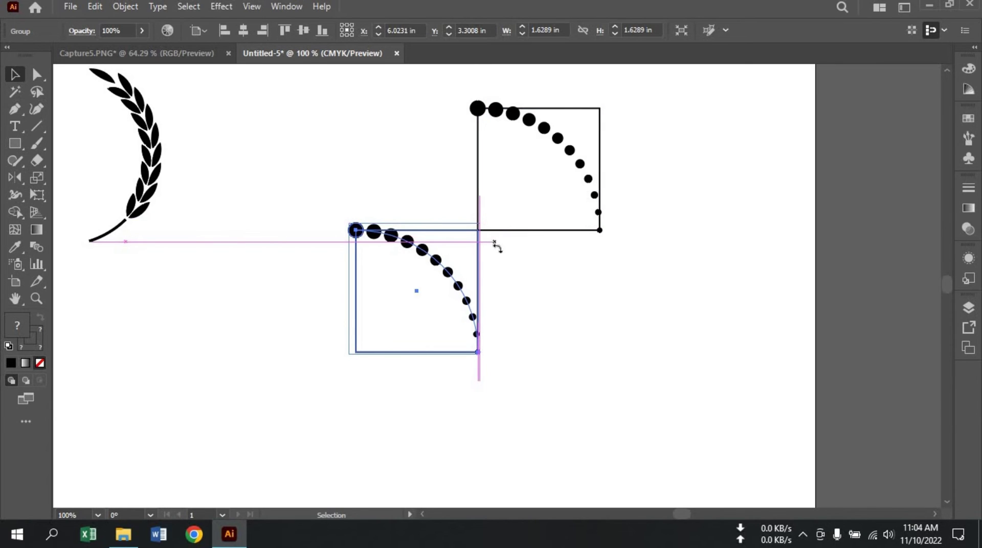
drag(500, 246, 280, 414)
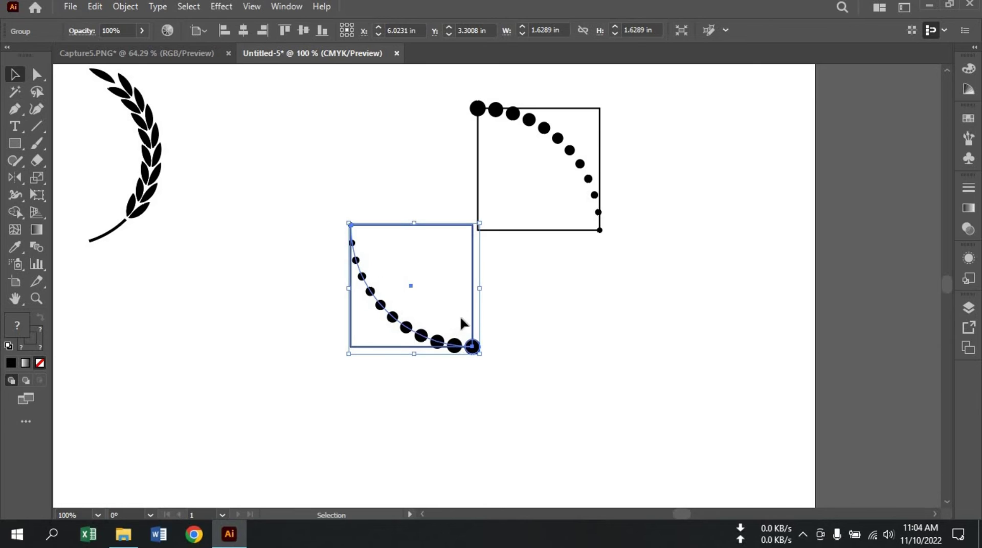
drag(470, 310, 479, 313)
click(529, 325)
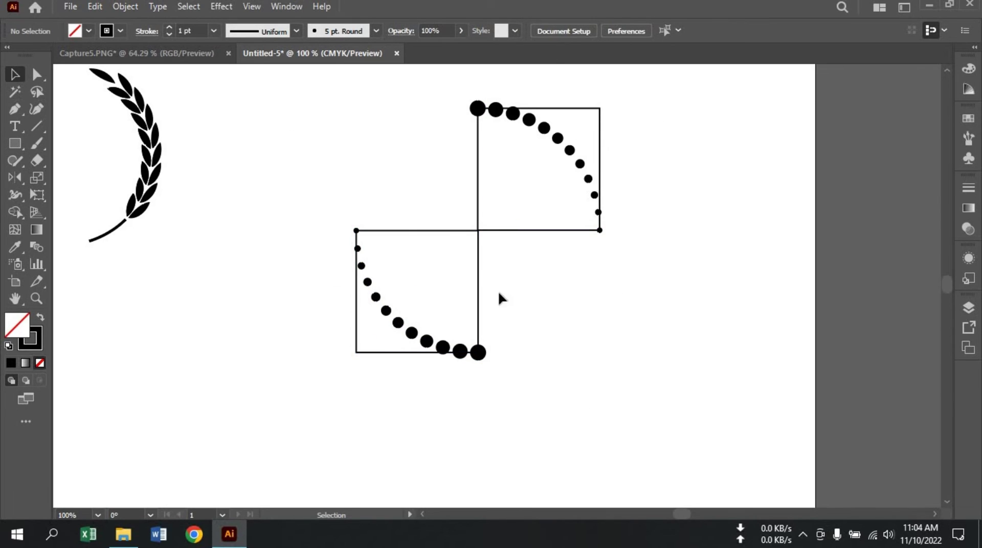
Make a copy of both groups rotated a quarter turn to complete the full circle of dots.
drag(314, 103, 600, 354)
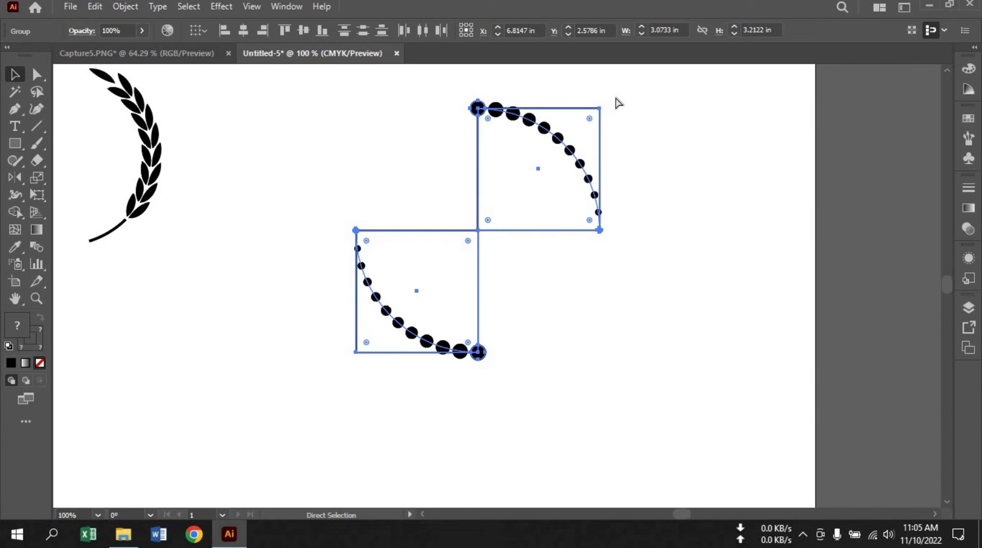
key(v)
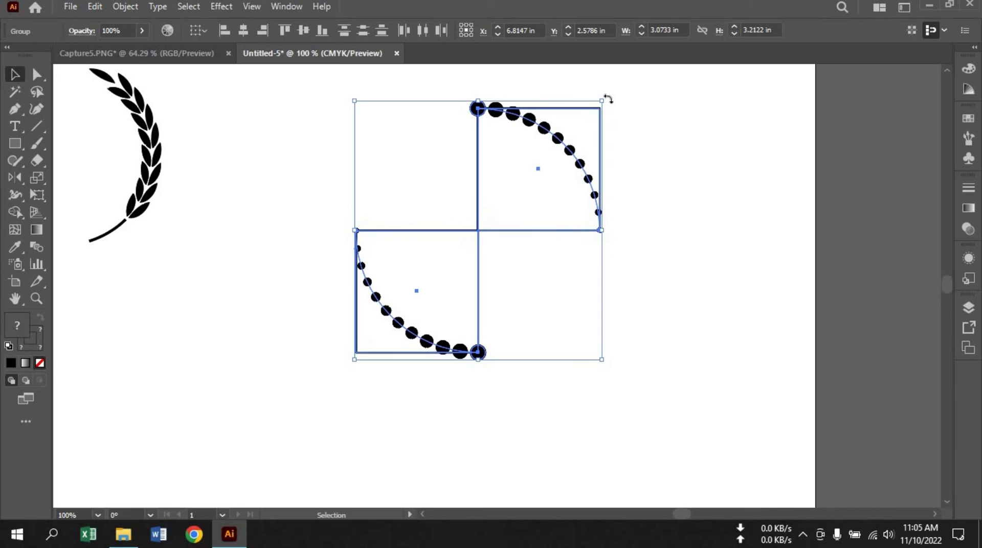
drag(591, 94, 404, 83)
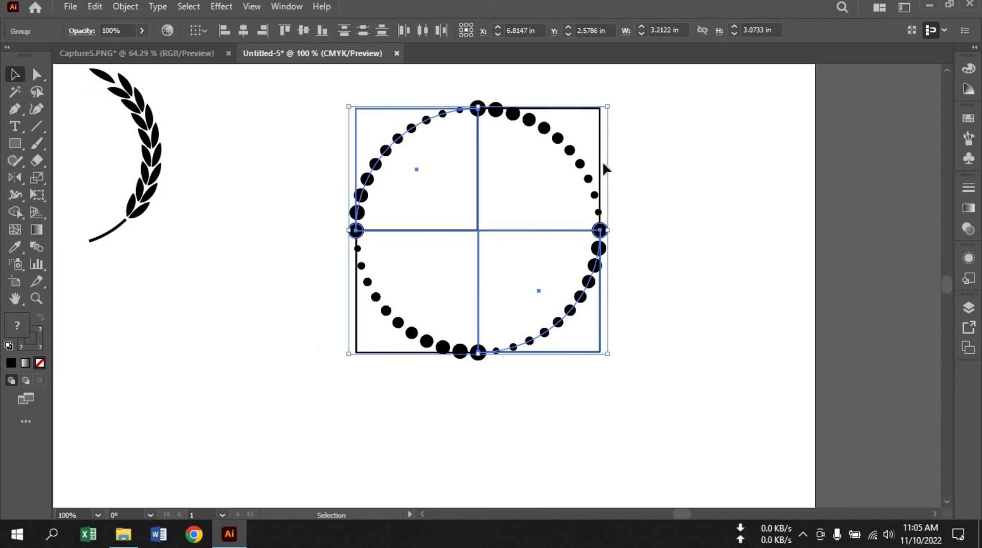
click(654, 225)
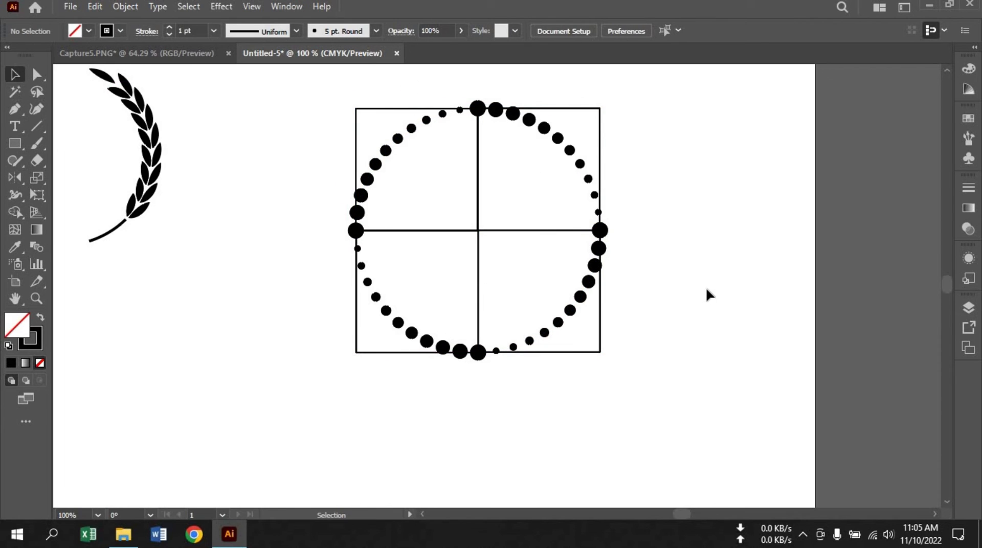
Delete the four guide squares by their shared center anchor points, leaving only the ring of dots.
click(37, 75)
drag(443, 196, 523, 276)
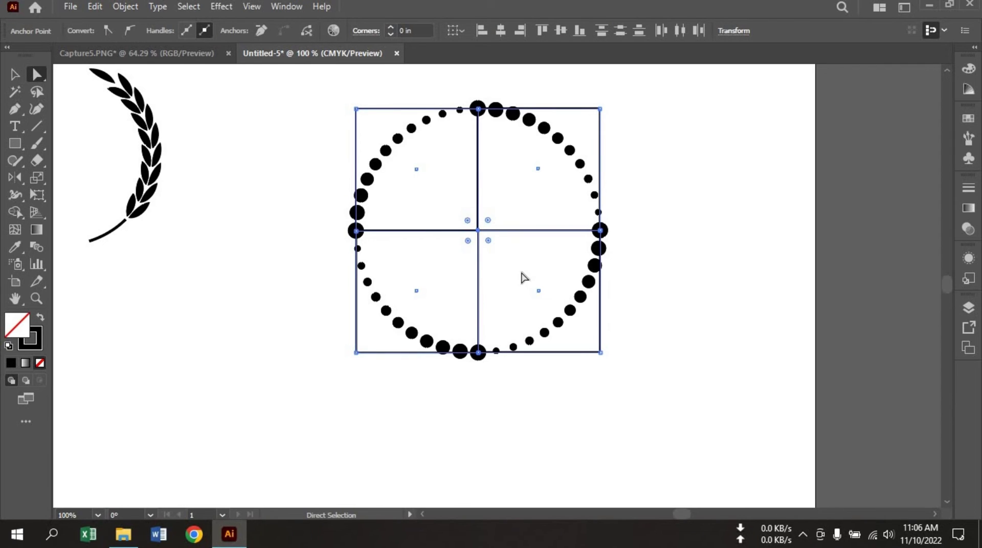
key(Delete)
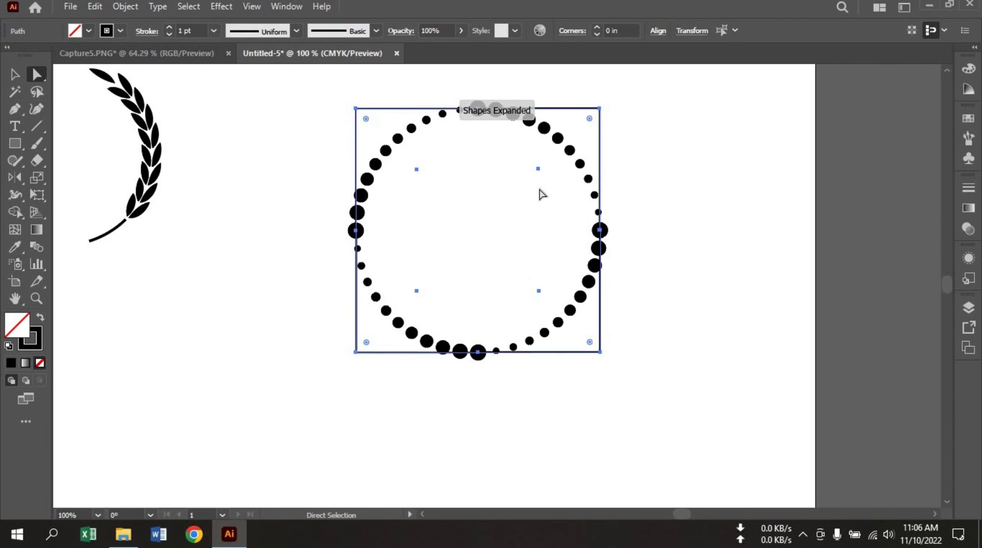
click(542, 194)
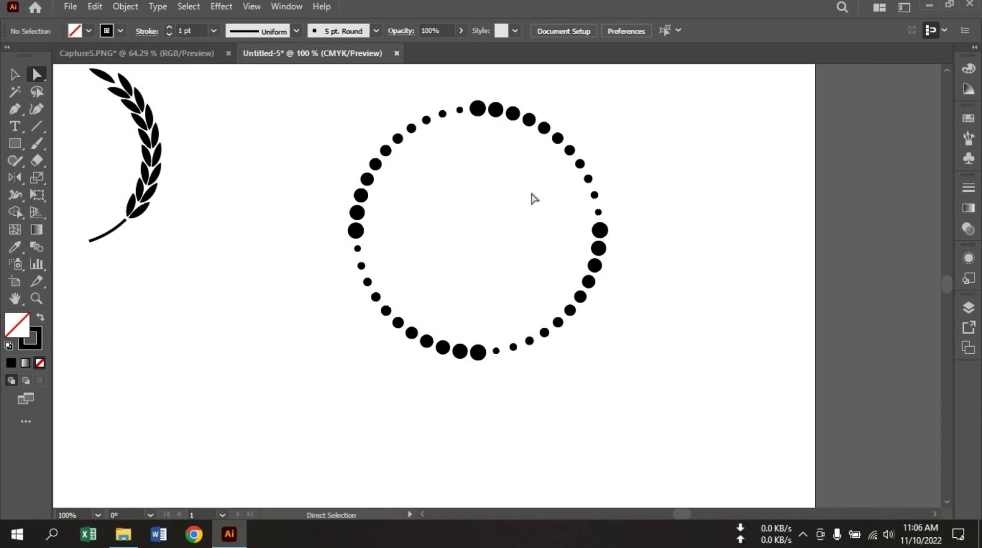
Group the four dotted arcs into one ring and move it slightly down.
click(15, 74)
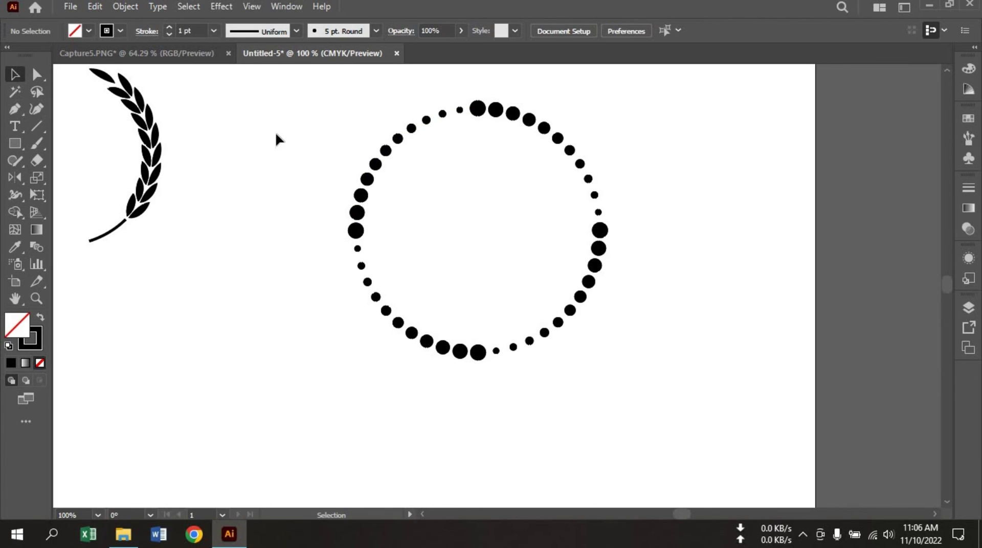
drag(316, 102, 611, 358)
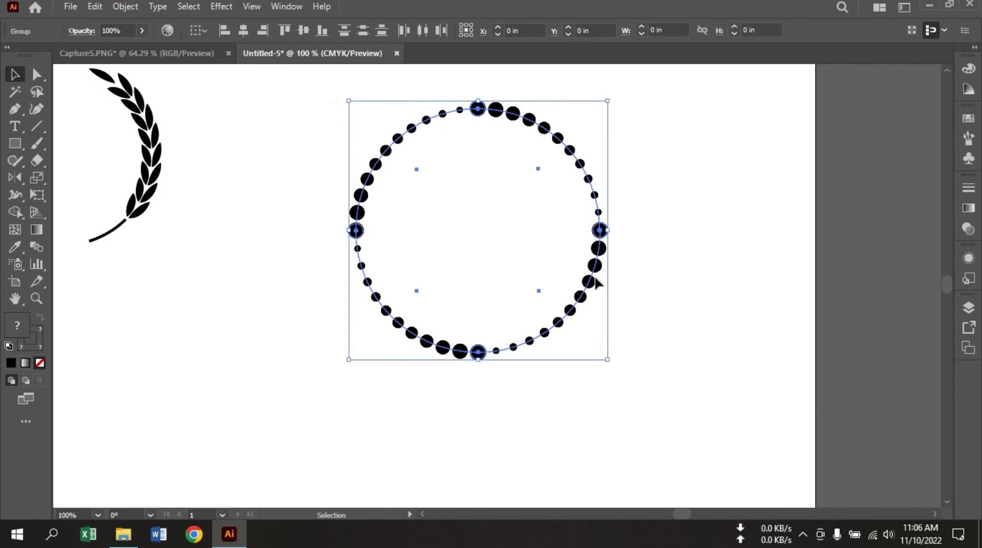
right_click(593, 266)
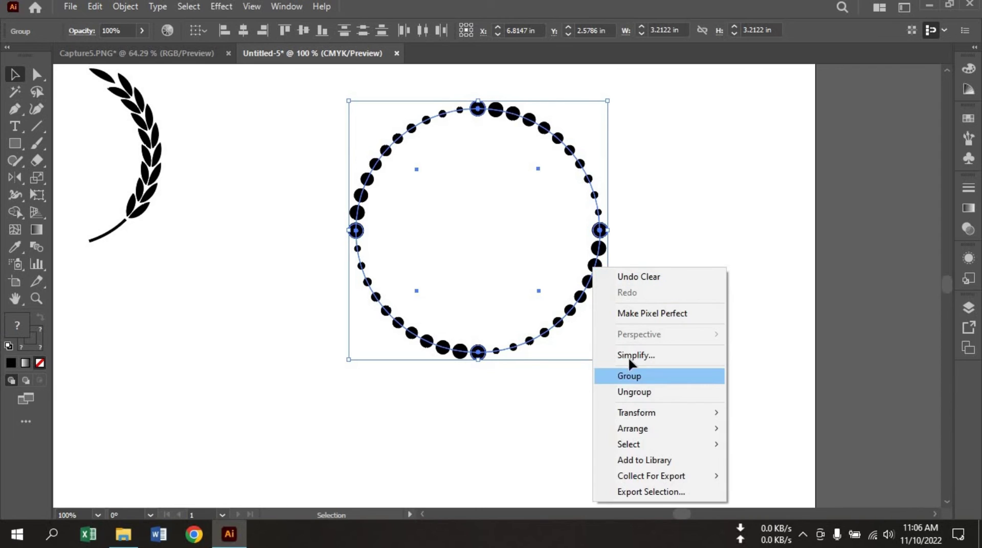
click(630, 374)
drag(587, 304, 588, 352)
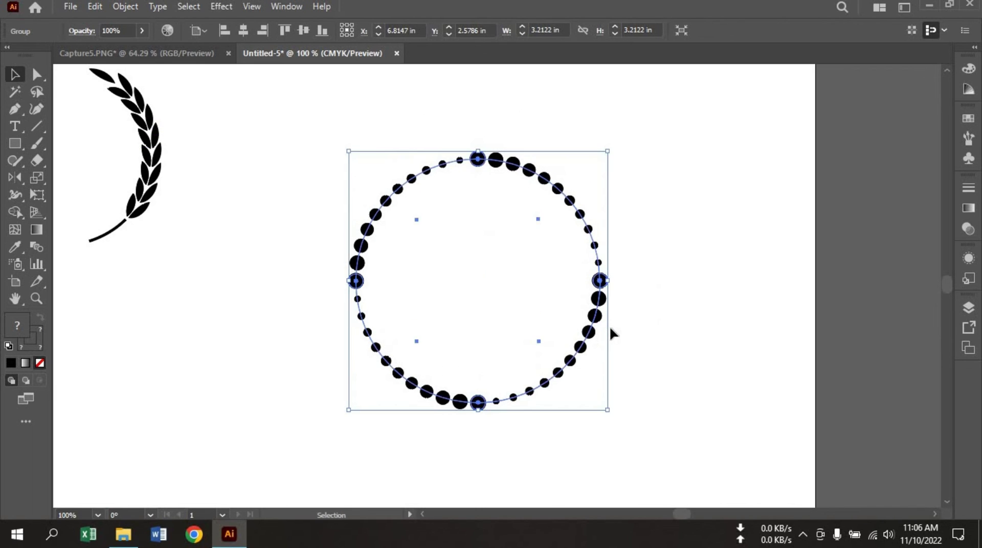
Start a Transform effect on the grouped ring of dots and set its horizontal scale to 90%.
scroll(609, 326, down, 2)
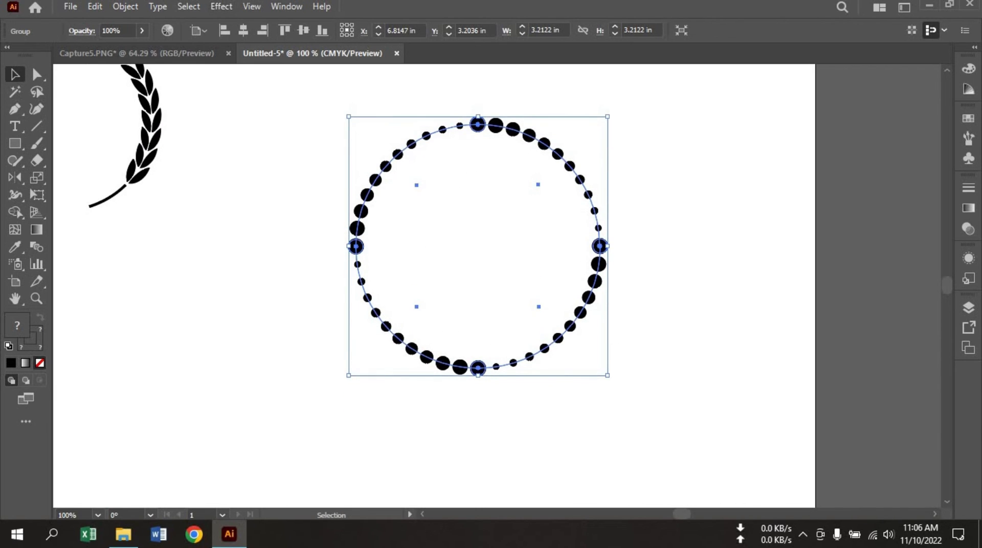
click(221, 7)
mouse_move(353, 124)
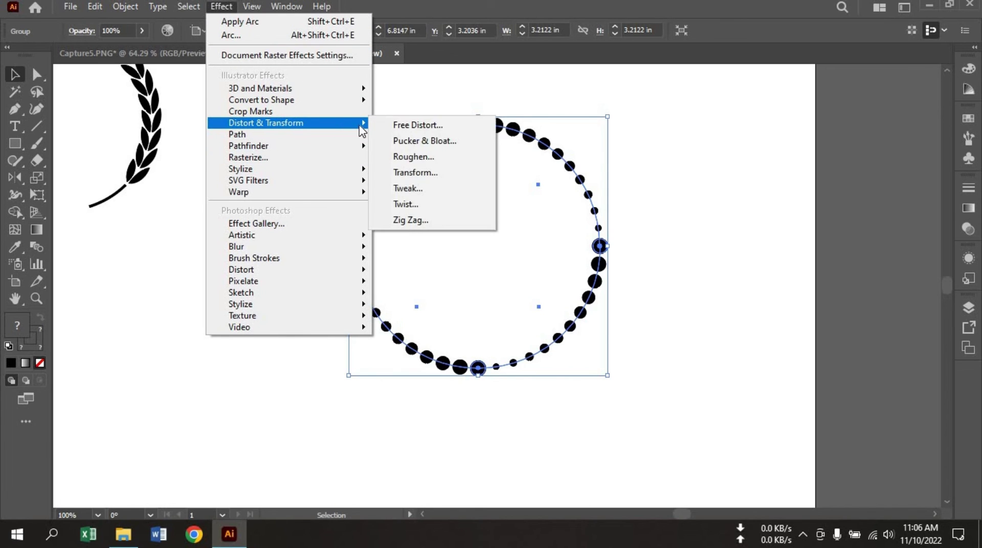
click(415, 179)
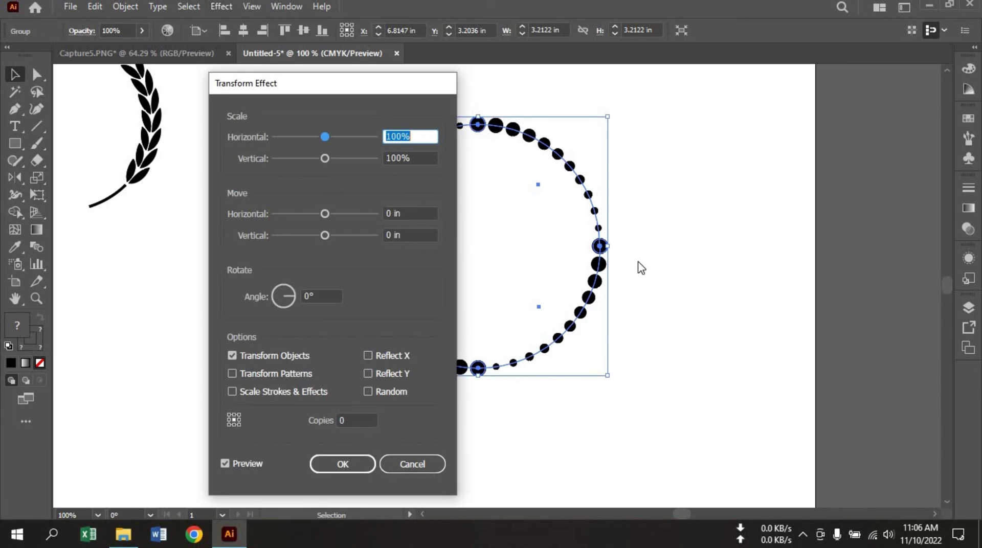
drag(375, 80, 849, 72)
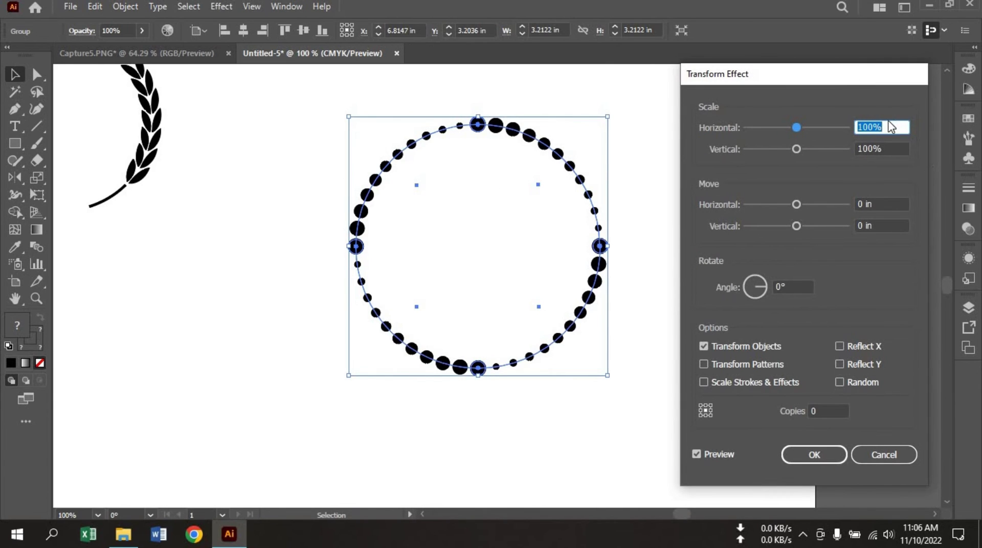
key(Down)
key(Down)
key(Down)
key(Down)
key(Down)
key(Down)
key(Down)
key(Down)
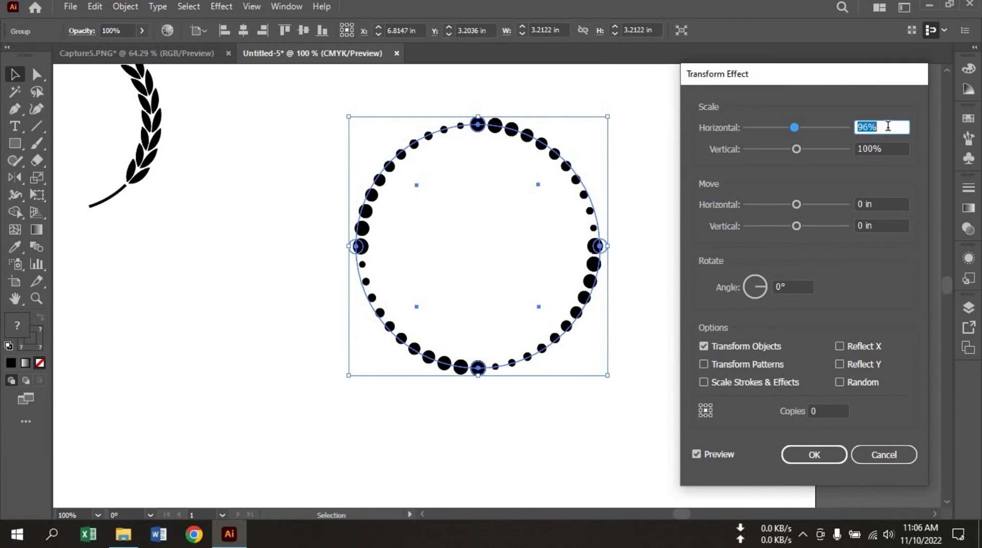
key(Down)
key(Down)
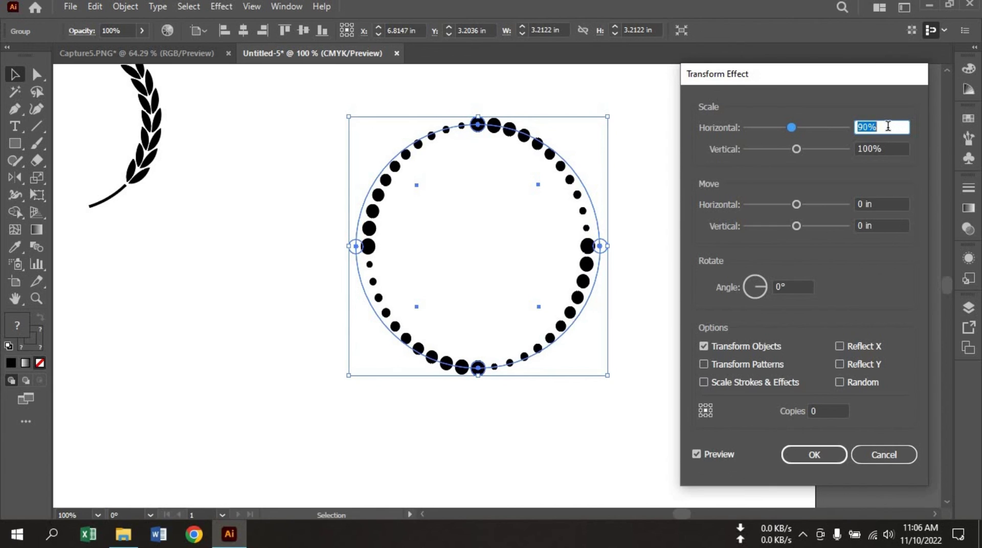
Set the Transform effect's vertical scale to 90% as well.
click(884, 149)
key(Down)
key(Down)
key(Down)
key(Down)
key(Down)
key(Down)
key(Down)
key(Down)
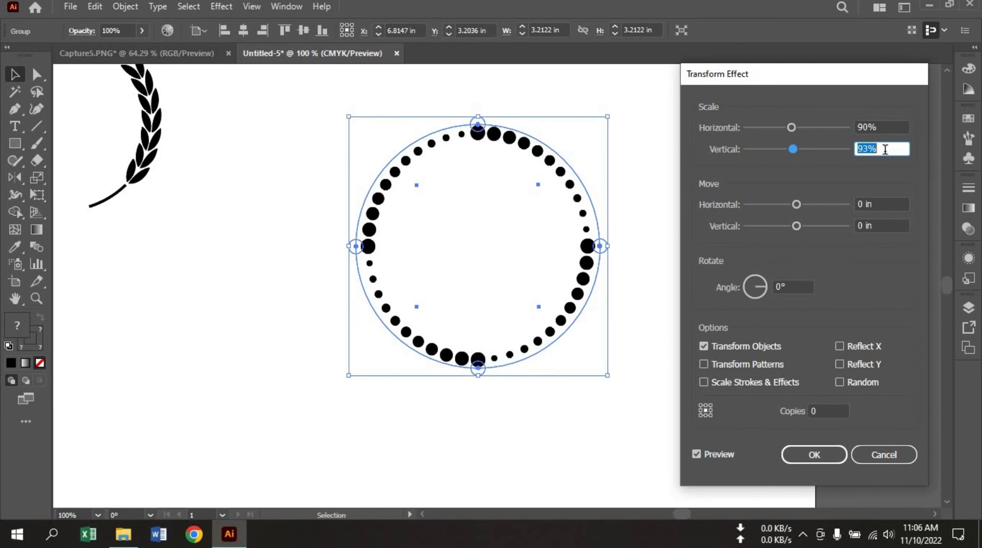
key(Down)
key(Down)
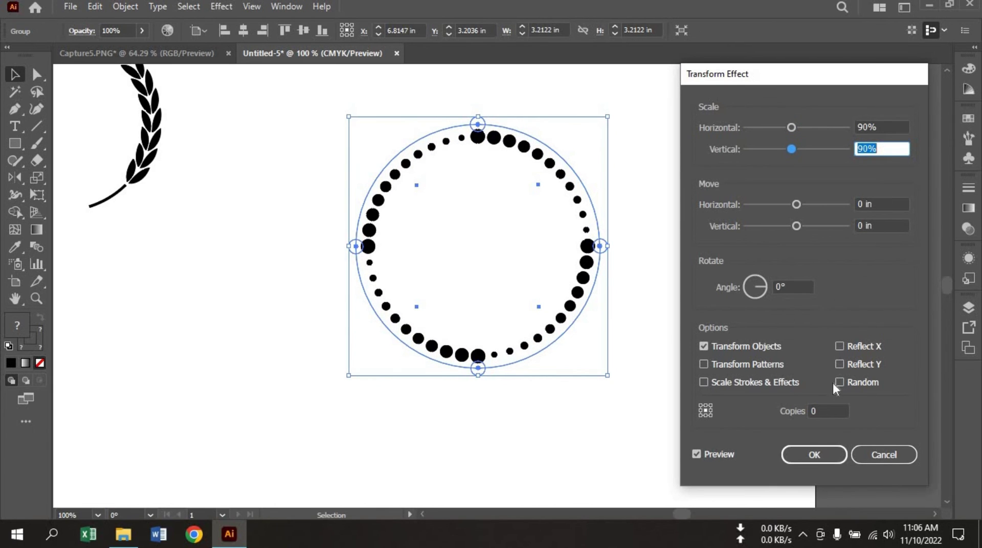
Set the number of copies in the Transform effect to 36 to fill the ring towards its center.
click(825, 410)
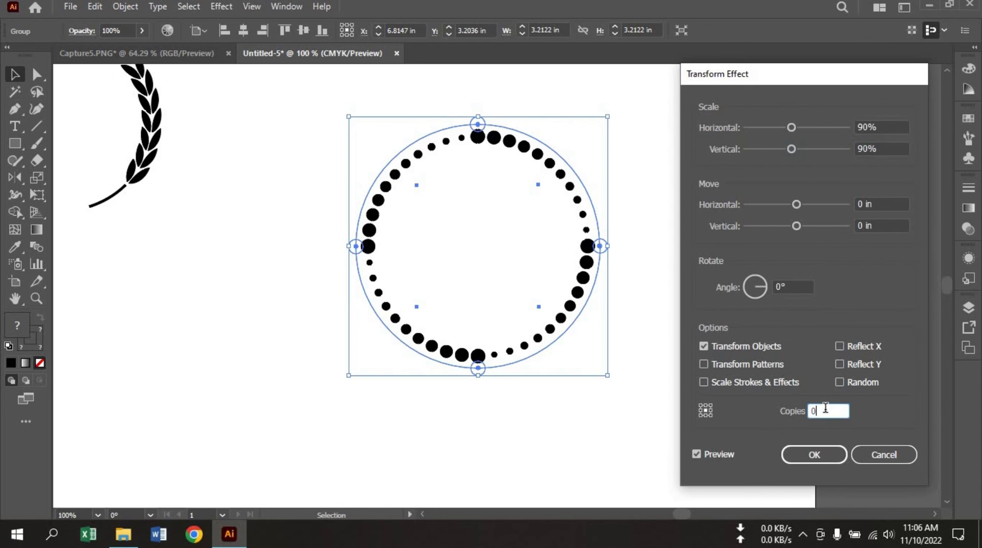
key(Up)
key(Up)
key(Up)
key(Up)
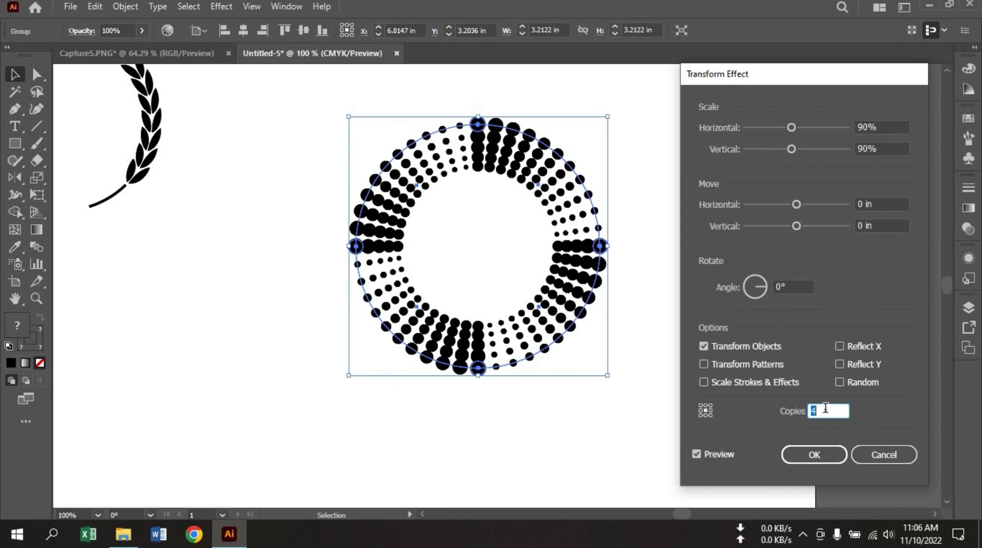
key(Up)
key(Up)
key(Up)
key(Up)
key(Up)
key(Up)
key(Up)
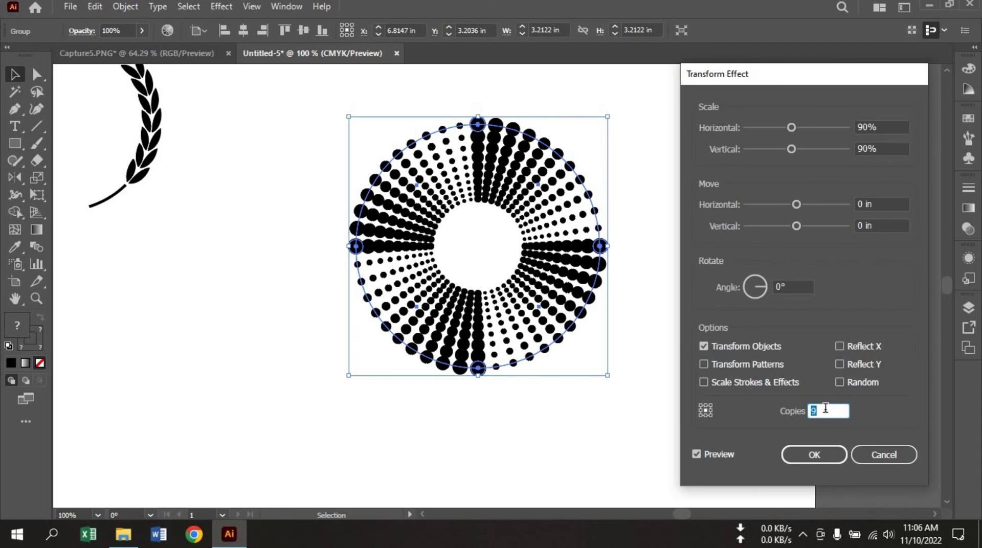
key(Up)
key(Up)
key(Up)
key(Up)
key(Up)
key(Up)
key(Up)
key(Up)
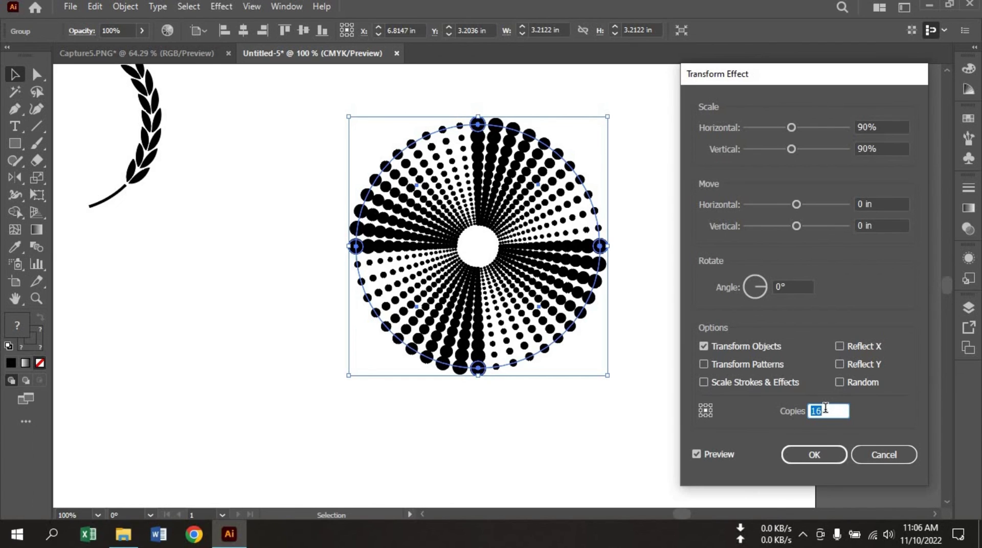
key(Up)
key(Up)
key(Up)
key(Up)
key(Up)
key(Up)
key(Up)
key(Up)
key(Up)
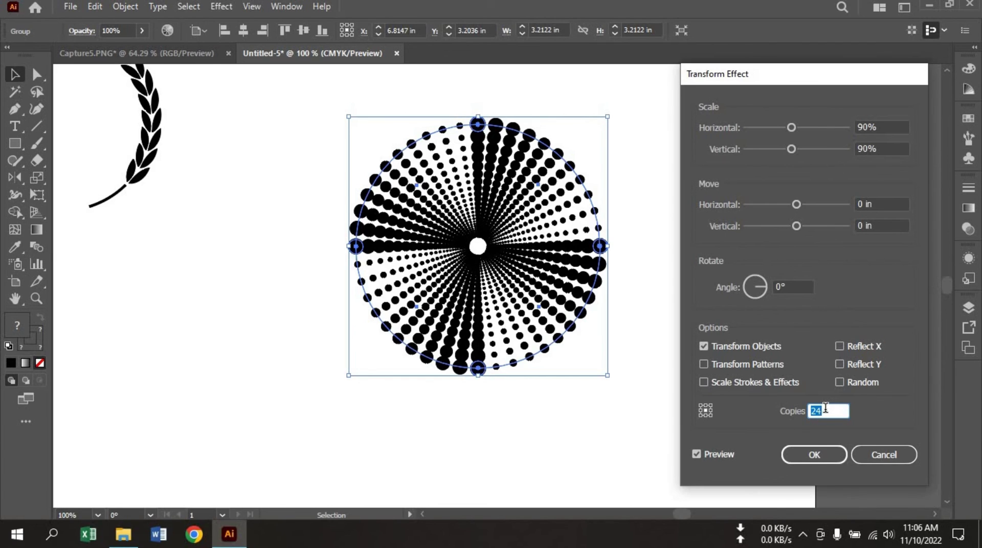
key(Up)
key(Up)
key(Up)
key(Up)
key(Up)
key(Up)
key(Up)
key(Up)
Try a positive rotation angle of 6° for the copies of the dotted ring.
click(781, 287)
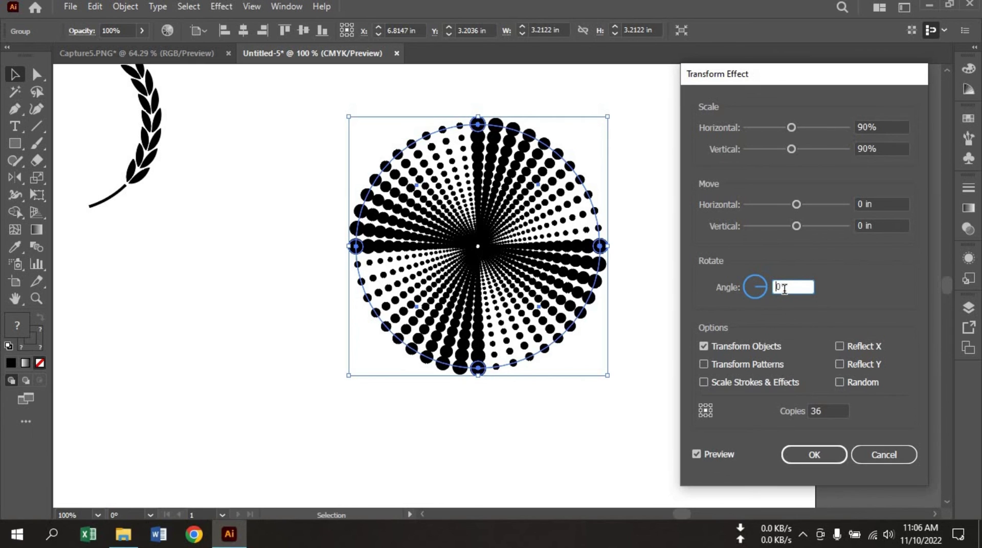
text(-)
key(Up)
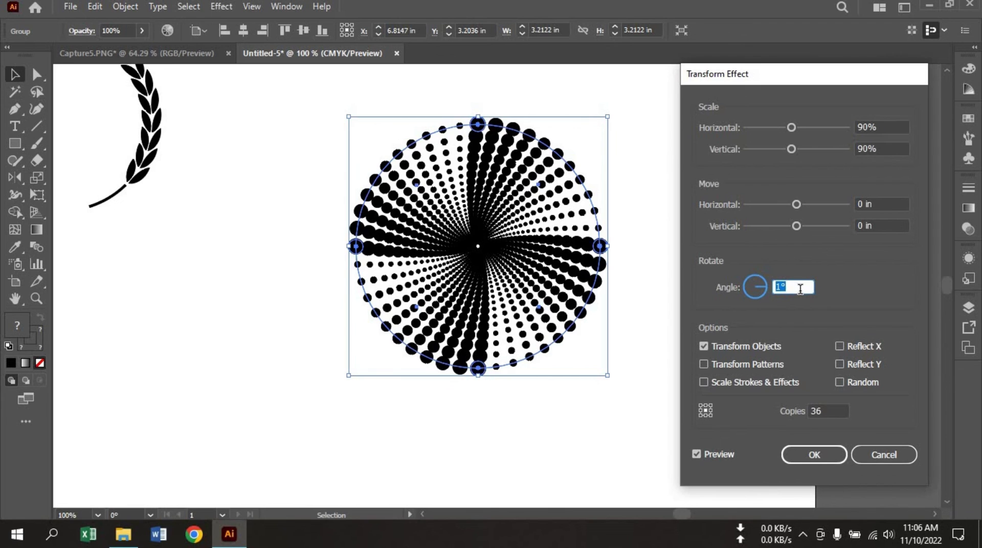
key(Up)
key(Up)
key(Up)
key(Up)
key(Up)
key(Up)
key(Down)
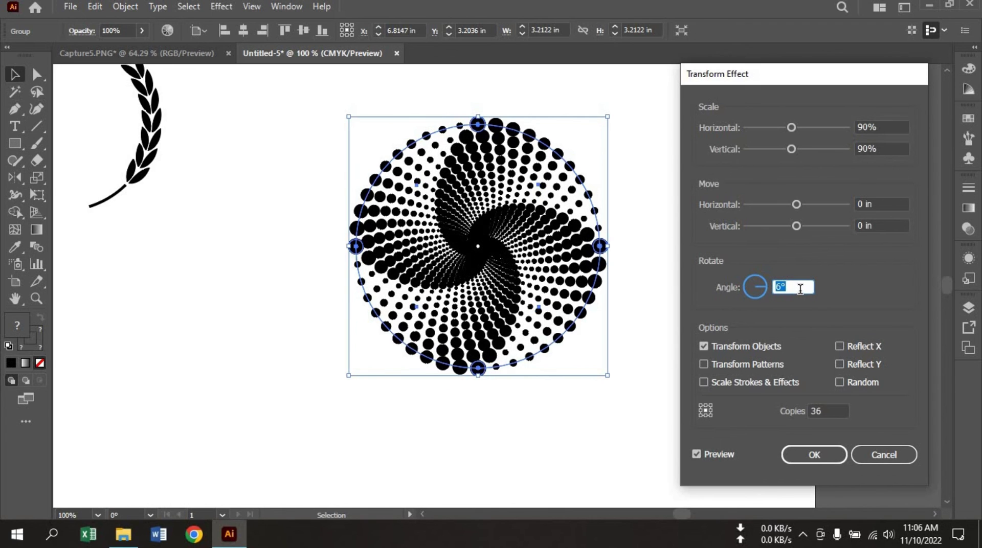
Try progressively more negative rotation angles for the copies, down to -19°.
key(Down)
key(Down)
key(Down)
key(Down)
key(Down)
key(Down)
key(Down)
key(Down)
key(Down)
key(Down)
key(Down)
key(Down)
key(Down)
key(Down)
key(Down)
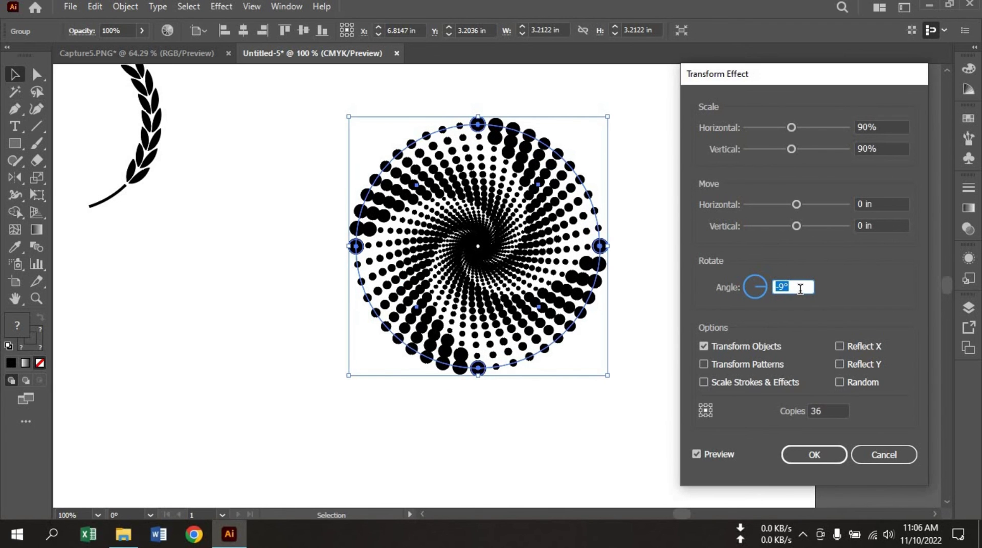
key(Down)
key(Down)
key(Down)
key(Down)
key(Down)
key(Down)
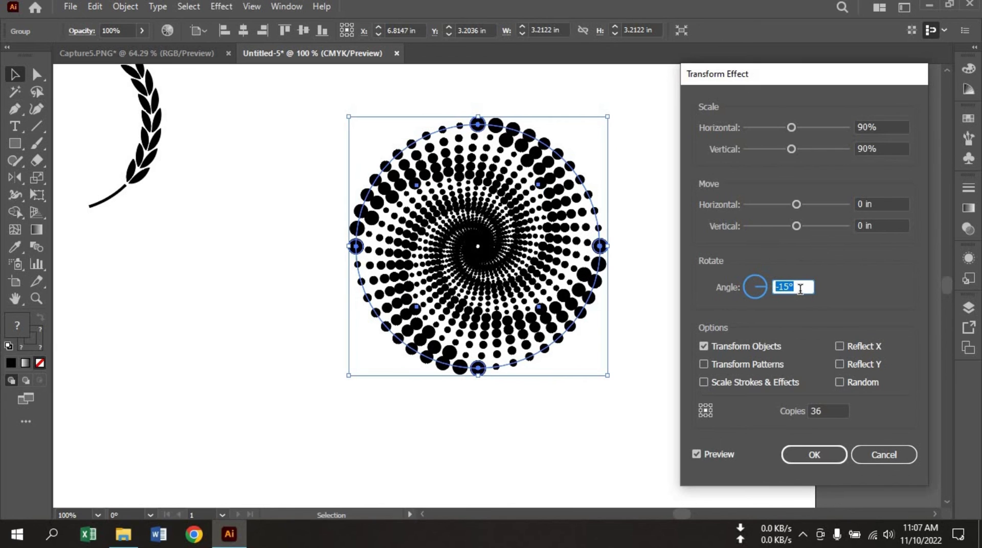
key(Down)
key(Down)
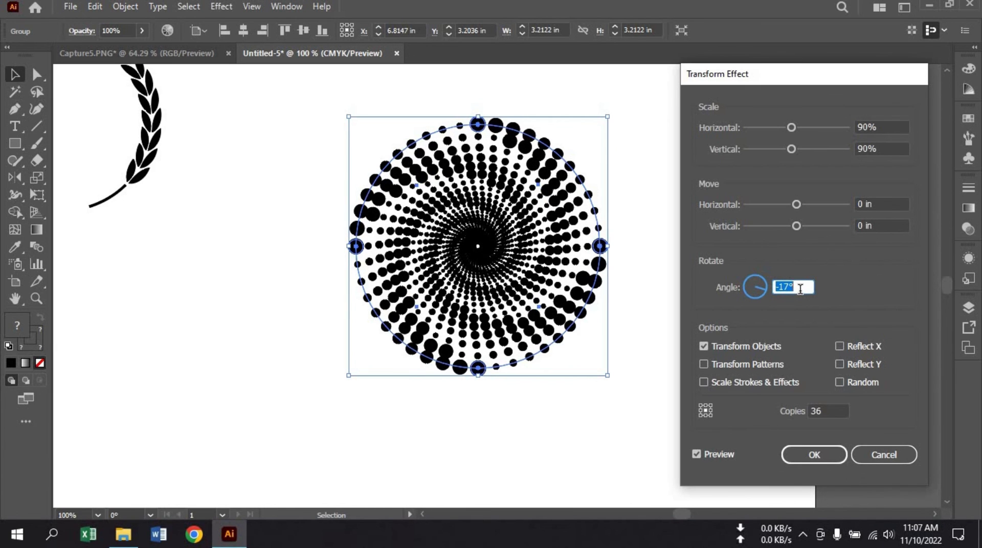
key(Down)
key(Down)
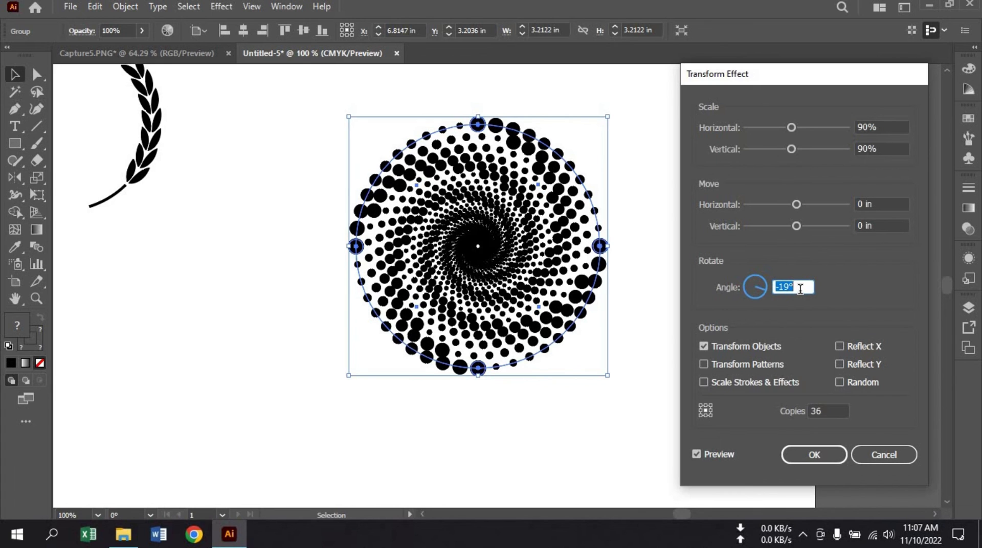
Set the rotation angle of the copies to -14° and apply the Transform effect.
key(Up)
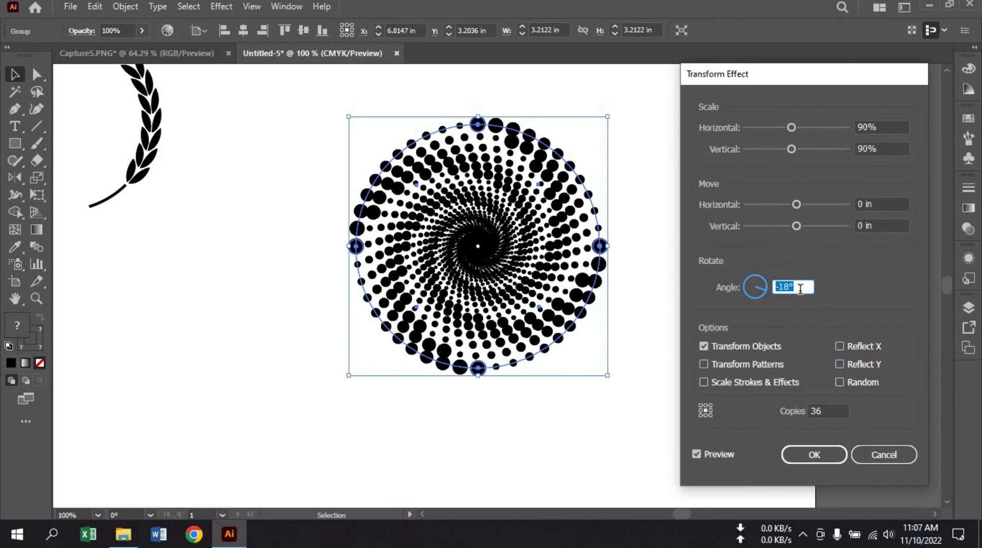
key(Up)
key(Up)
key(Up)
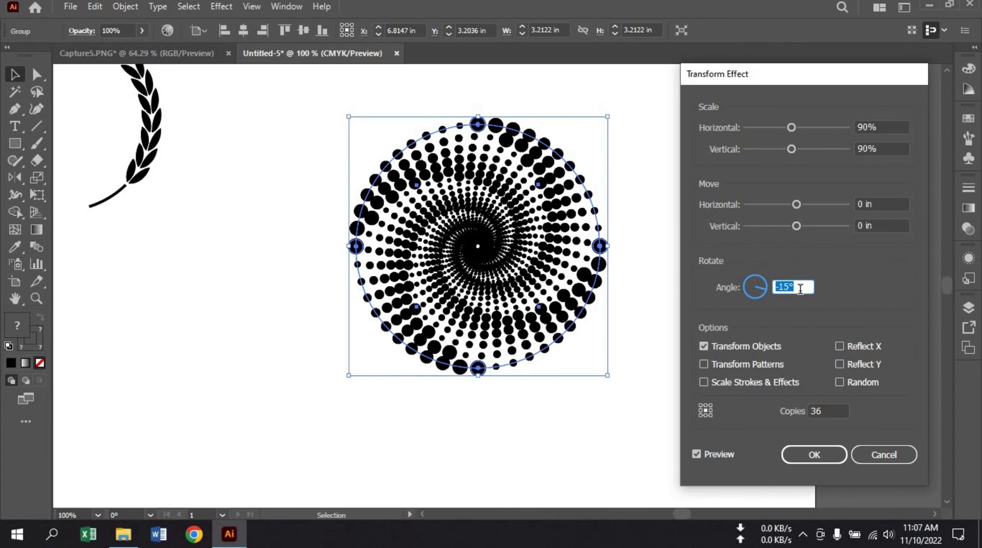
key(Up)
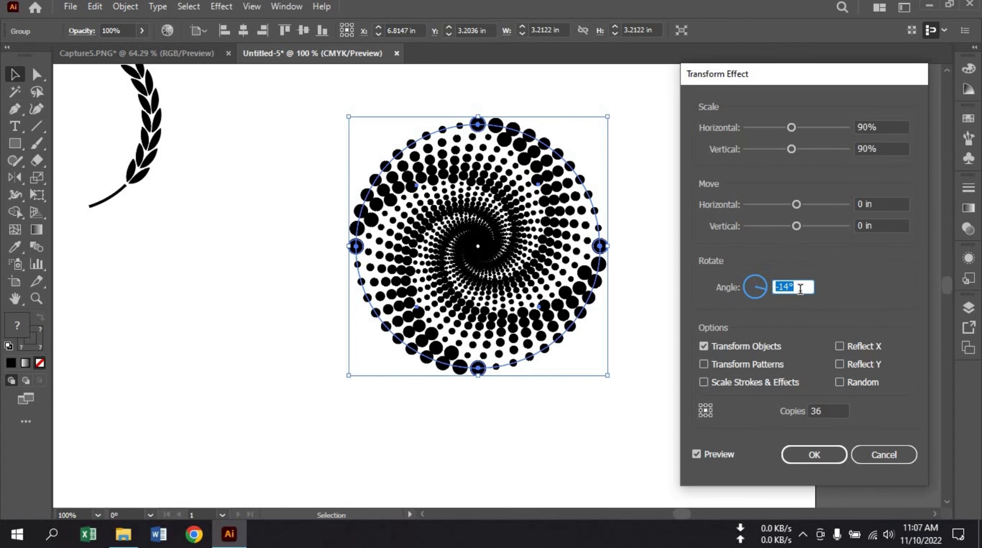
click(815, 455)
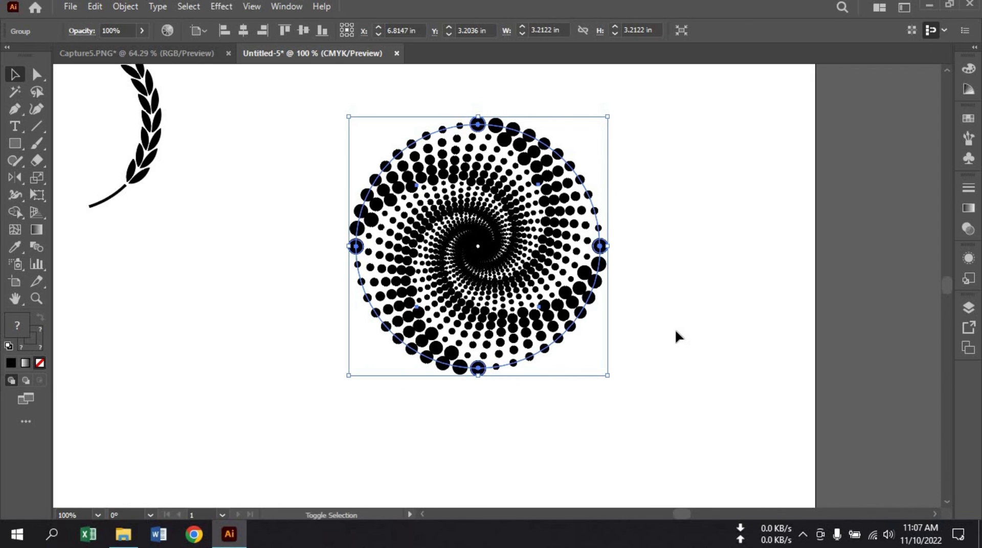
Move the laurel wreath down and inward so it sits beside the dotted spiral, and deselect it.
scroll(675, 332, down, 4)
scroll(681, 329, up, 3)
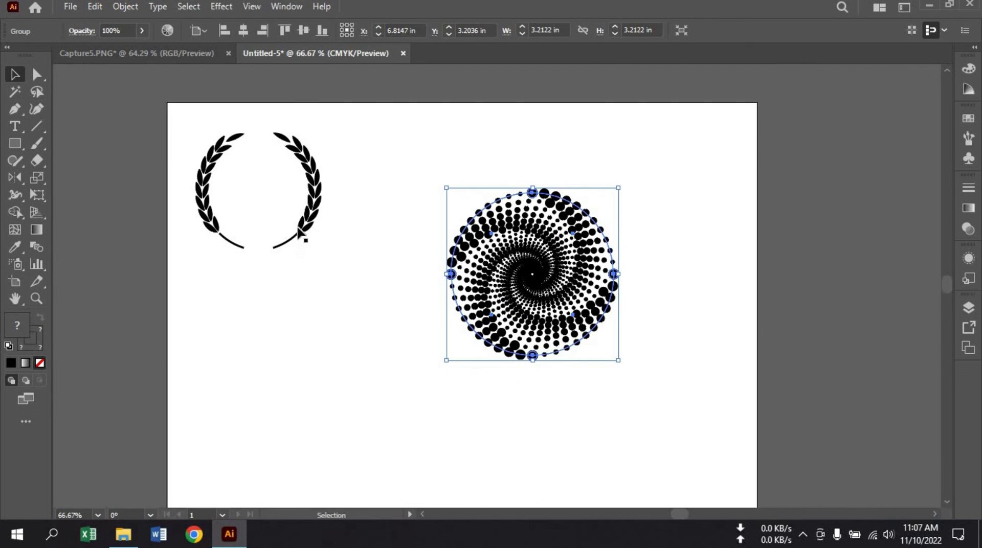
drag(299, 232, 355, 326)
click(435, 360)
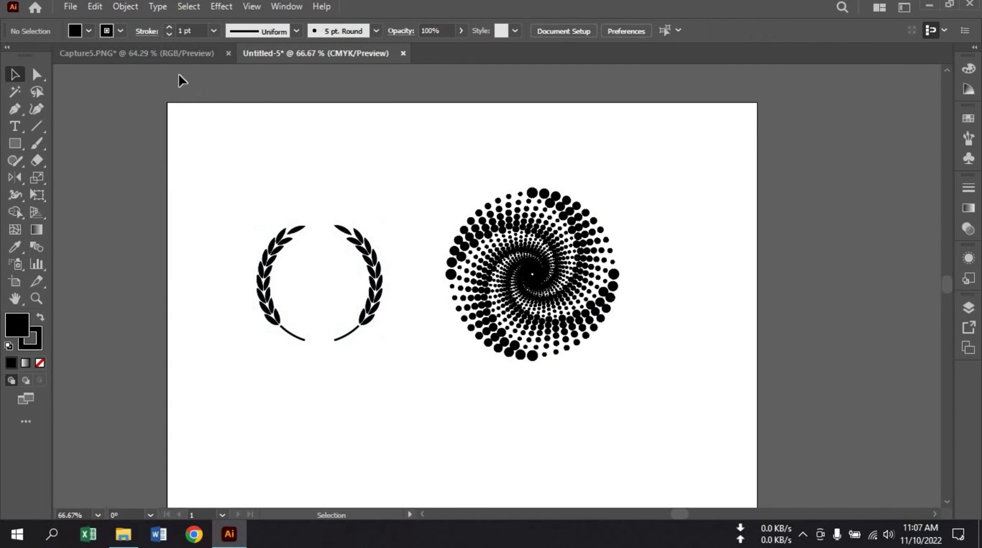
Compare with the Capture5.PNG reference, nudge the spiral slightly, and enlarge the laurel wreath proportionally about its center to roughly the spiral's size.
click(162, 53)
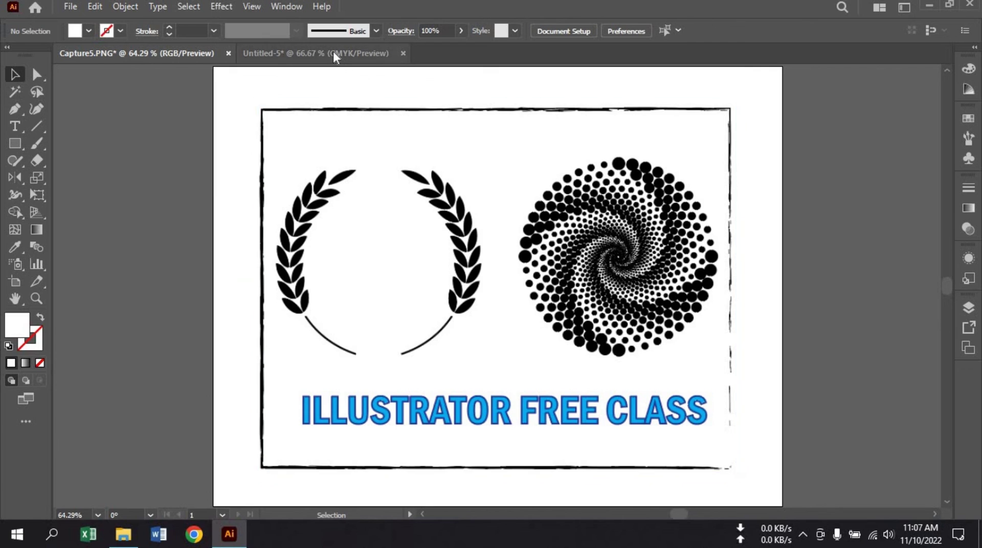
click(332, 53)
drag(576, 291, 575, 291)
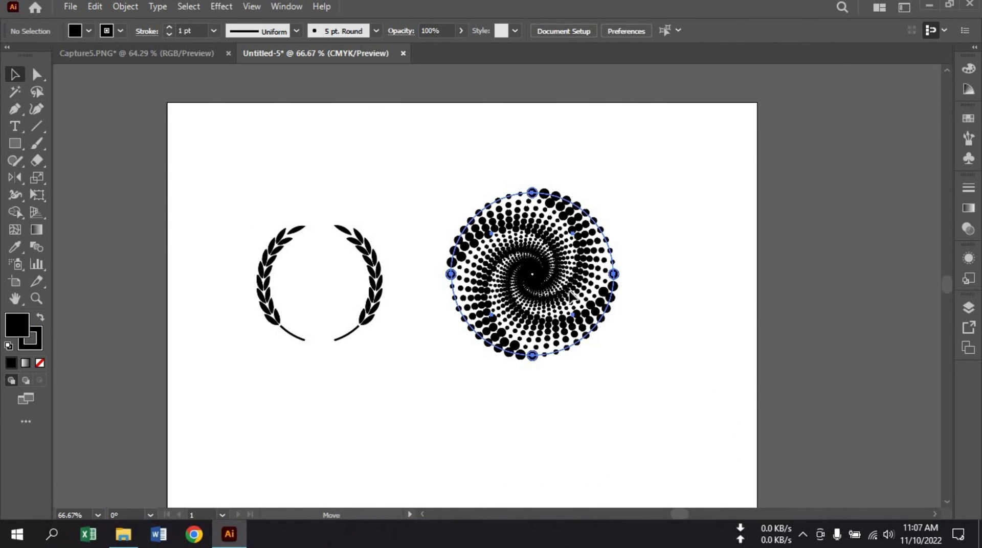
click(376, 331)
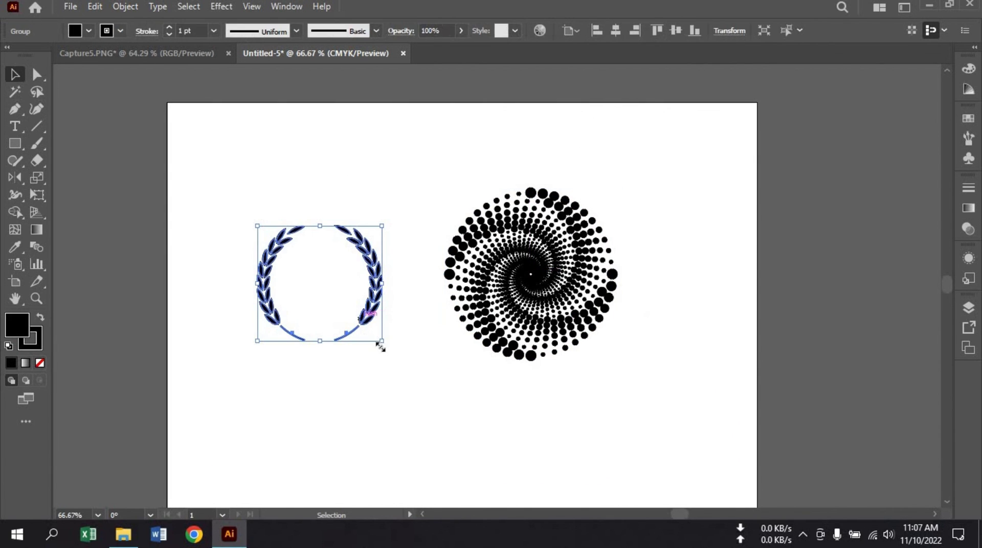
drag(381, 340, 406, 363)
click(484, 407)
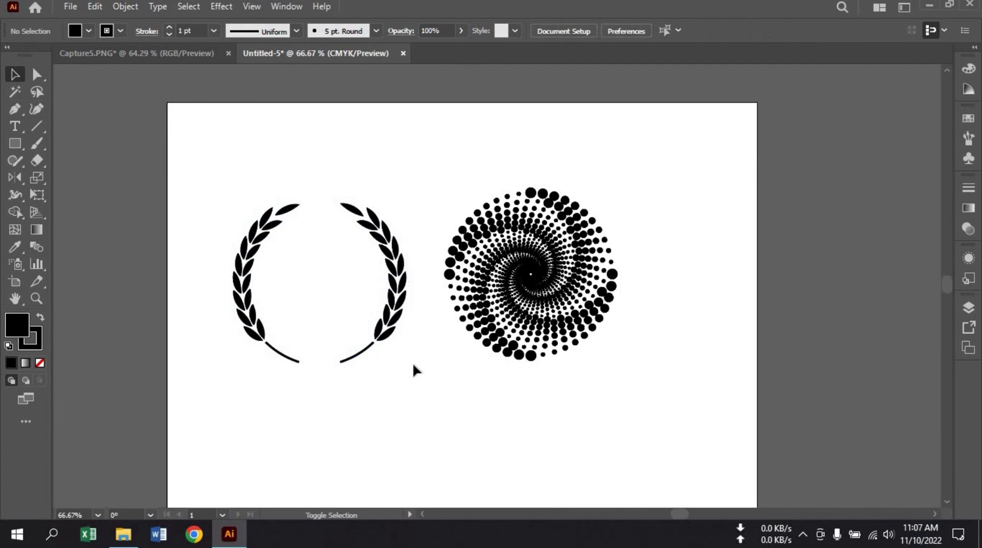
Move the dotted spiral horizontally away from the laurel wreath to widen the gap between them.
click(562, 343)
right_click(557, 333)
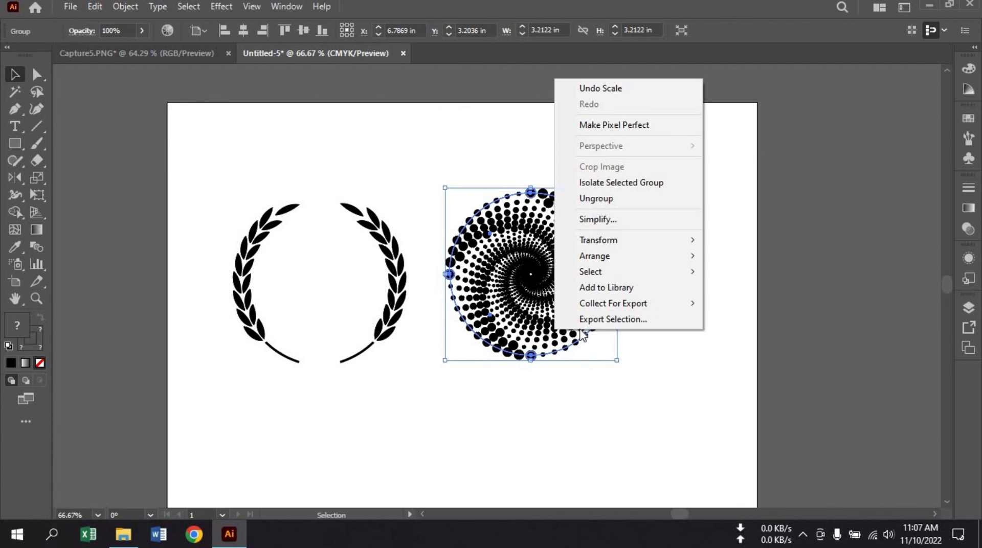
click(544, 346)
drag(560, 335, 636, 329)
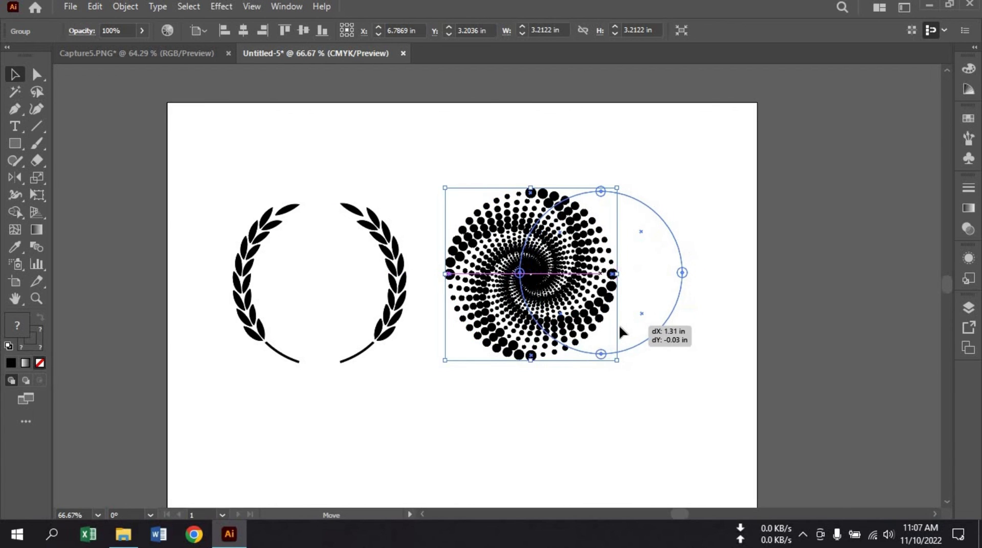